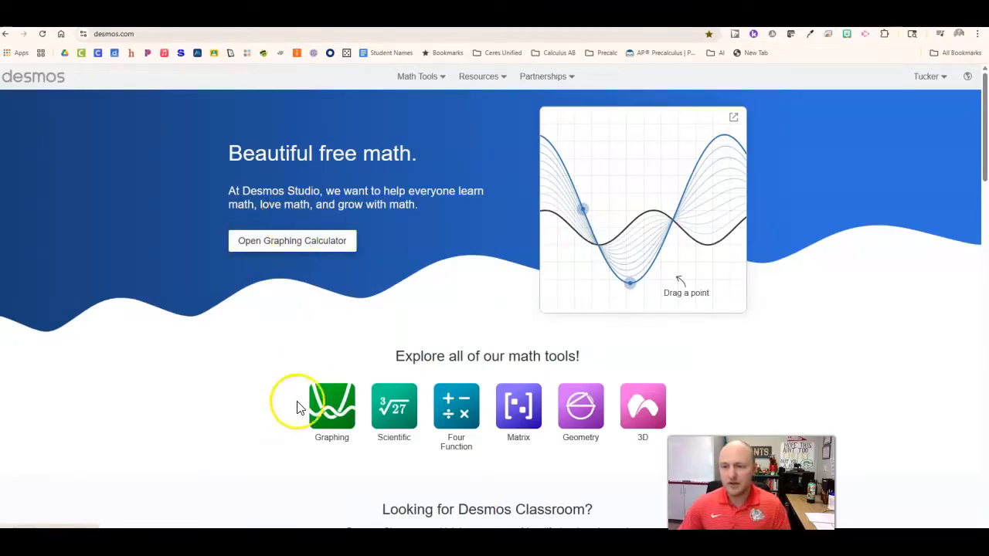
# - Open the graphing calculator and show its on-screen math keypad for the first expression line
pyautogui.click(309, 241)
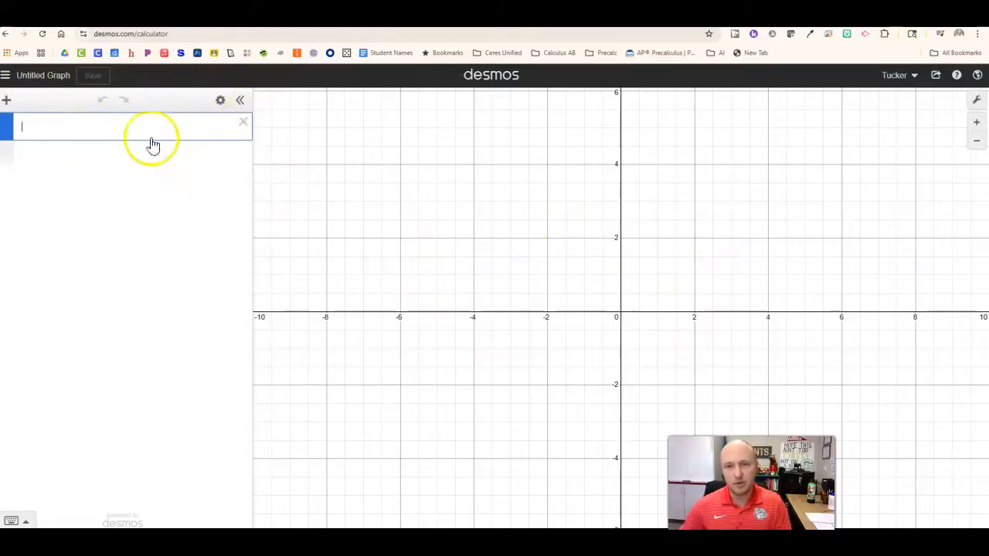
pyautogui.click(118, 128)
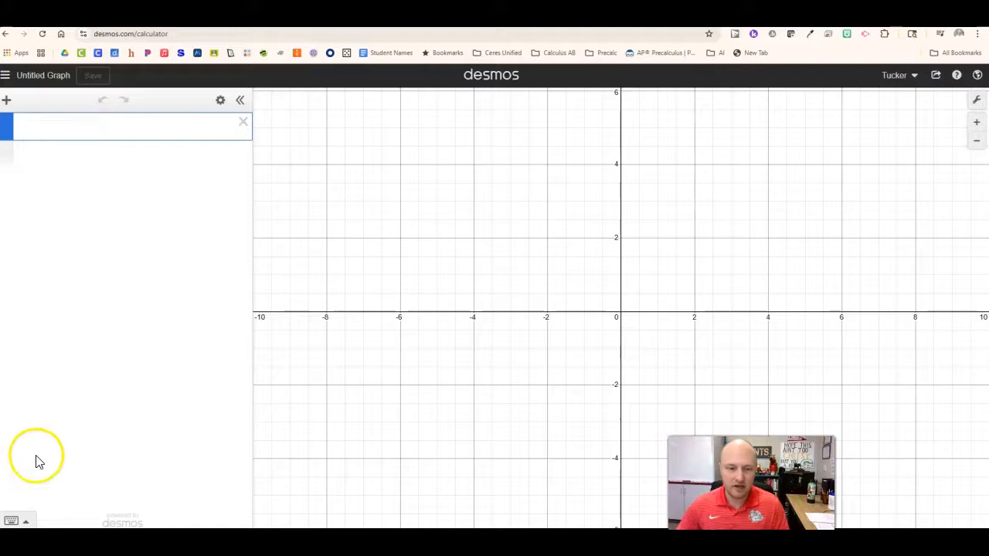
pyautogui.click(34, 523)
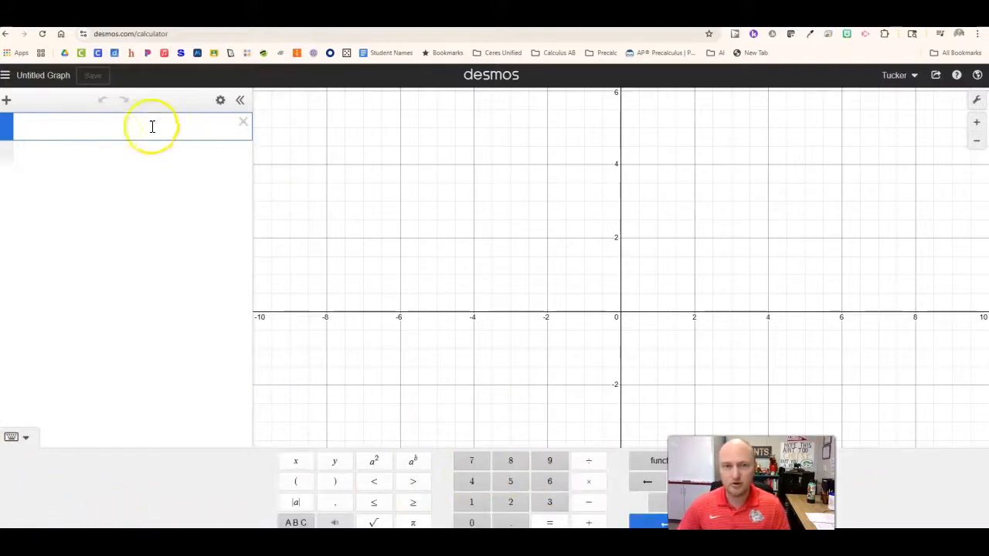
# - Enter the expression 4·2^2 − 4^3 on the first line to evaluate it
pyautogui.click(476, 487)
pyautogui.click(589, 482)
pyautogui.click(512, 502)
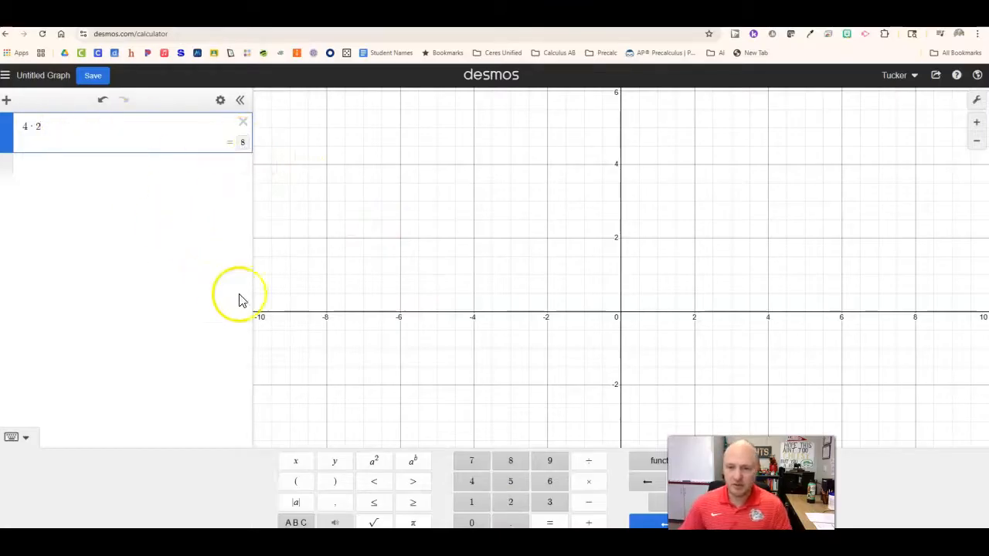
pyautogui.click(374, 461)
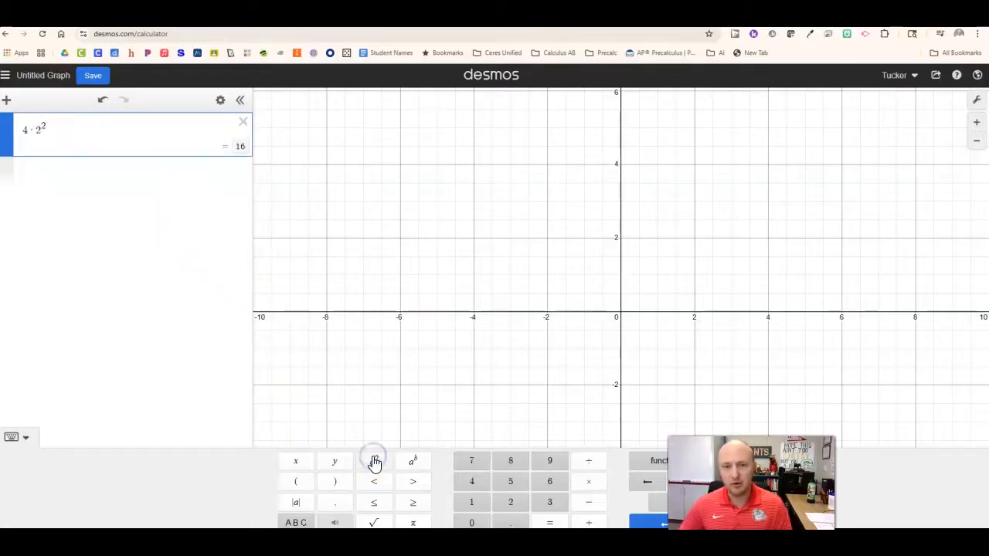
pyautogui.write('-')
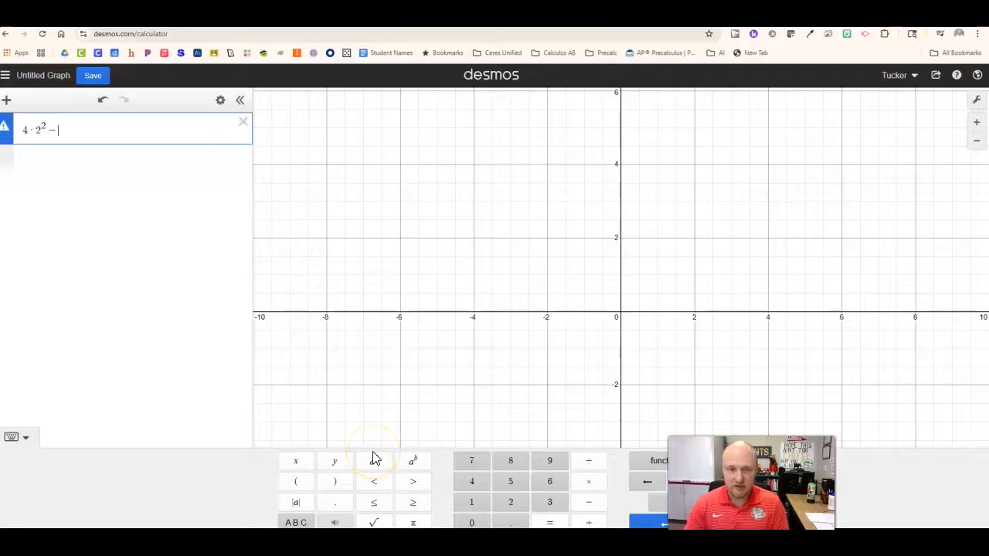
pyautogui.write('4')
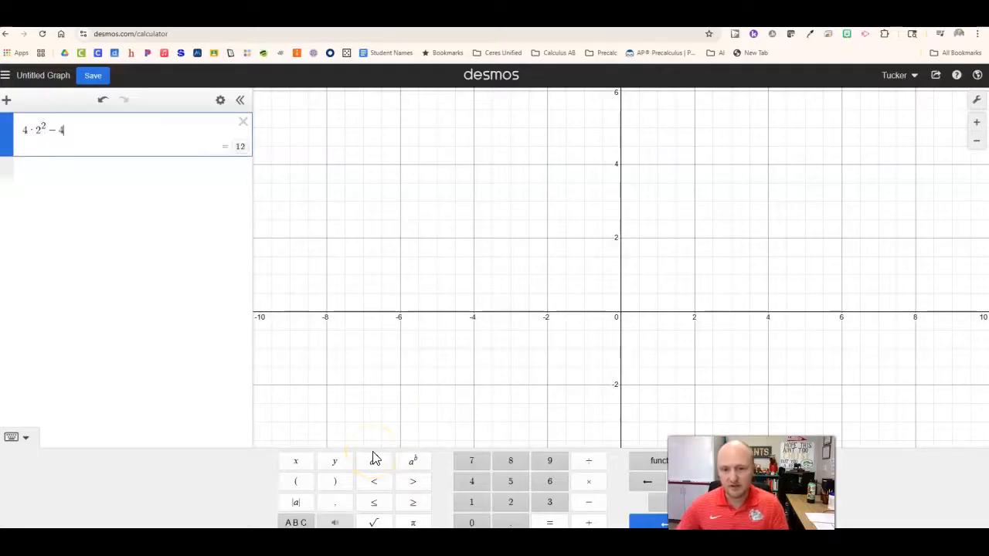
pyautogui.click(414, 465)
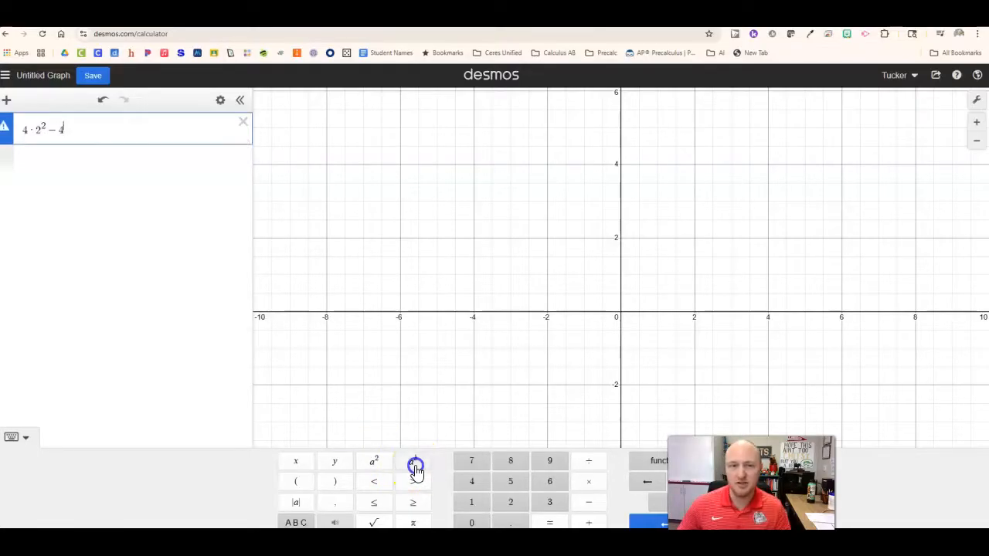
pyautogui.write('3')
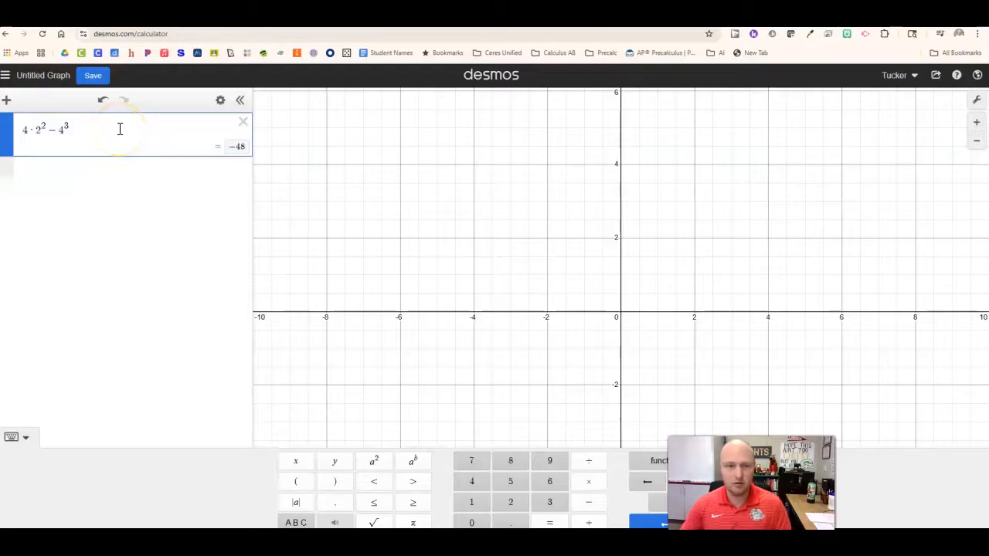
# - Graph the equation y = −2x + 3 on a new expression line below the calculation
pyautogui.press('Return')
pyautogui.click(123, 170)
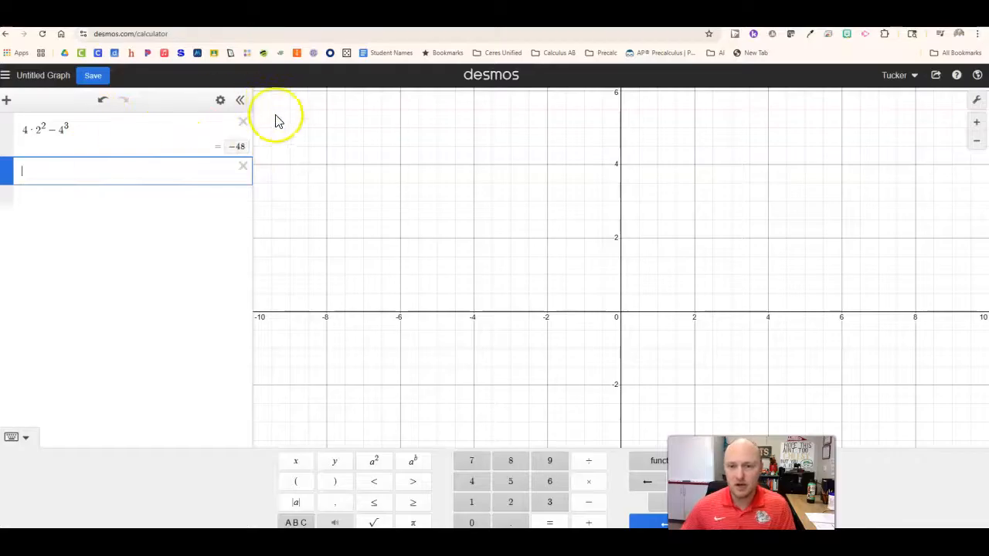
pyautogui.click(77, 168)
pyautogui.click(138, 171)
pyautogui.click(74, 177)
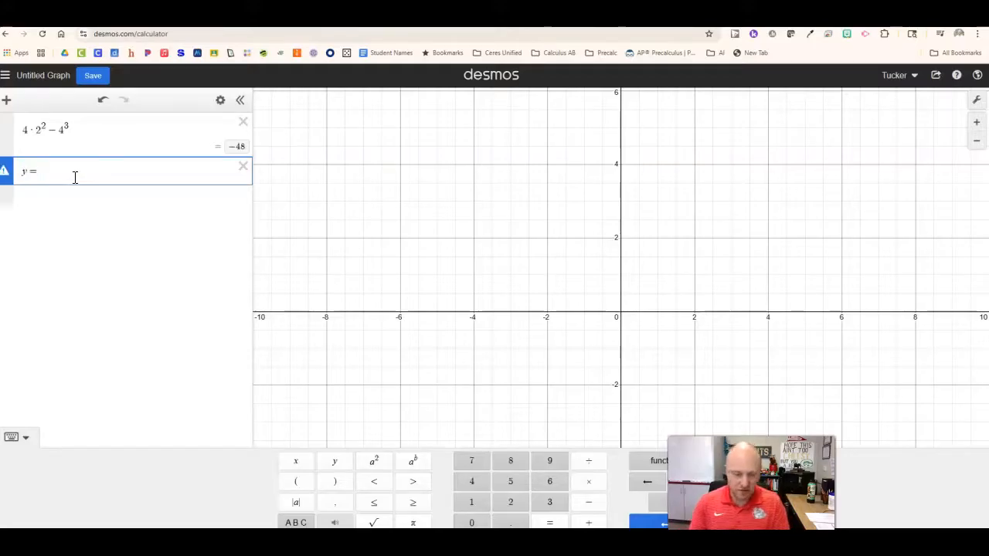
pyautogui.write('-2x+3')
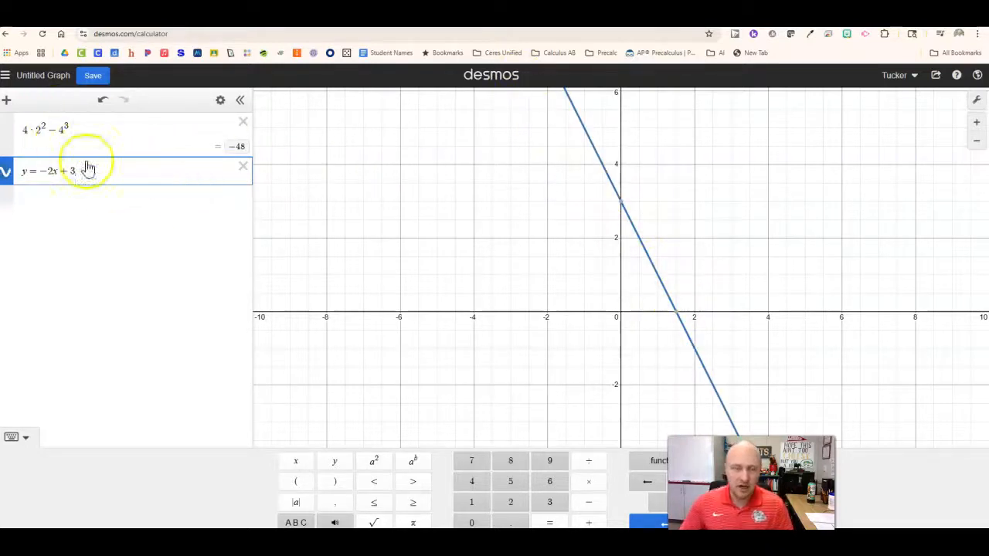
# - Colour the y = −2x + 3 line red with the solid line style, and hide its graph
pyautogui.click(7, 176)
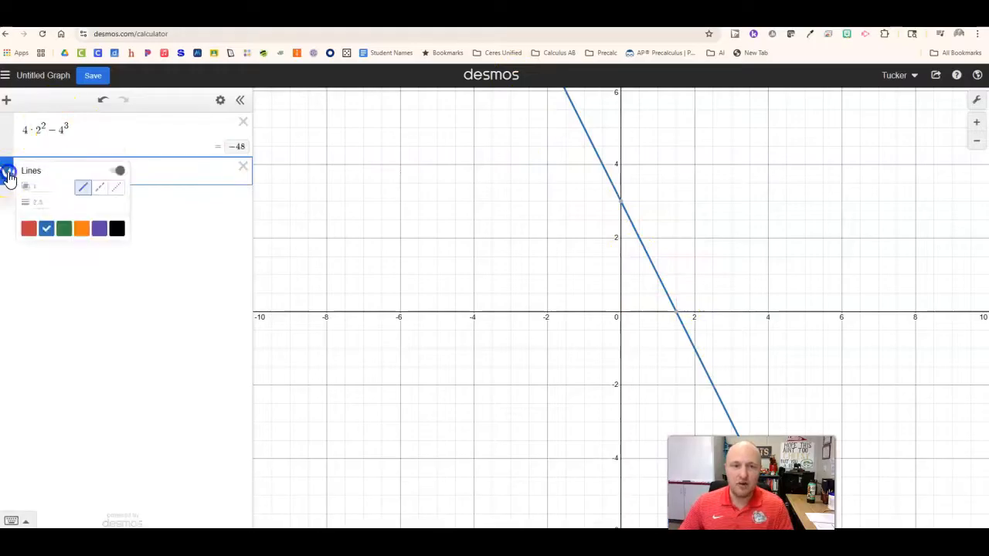
pyautogui.click(8, 176)
pyautogui.click(7, 178)
pyautogui.click(6, 176)
pyautogui.click(7, 176)
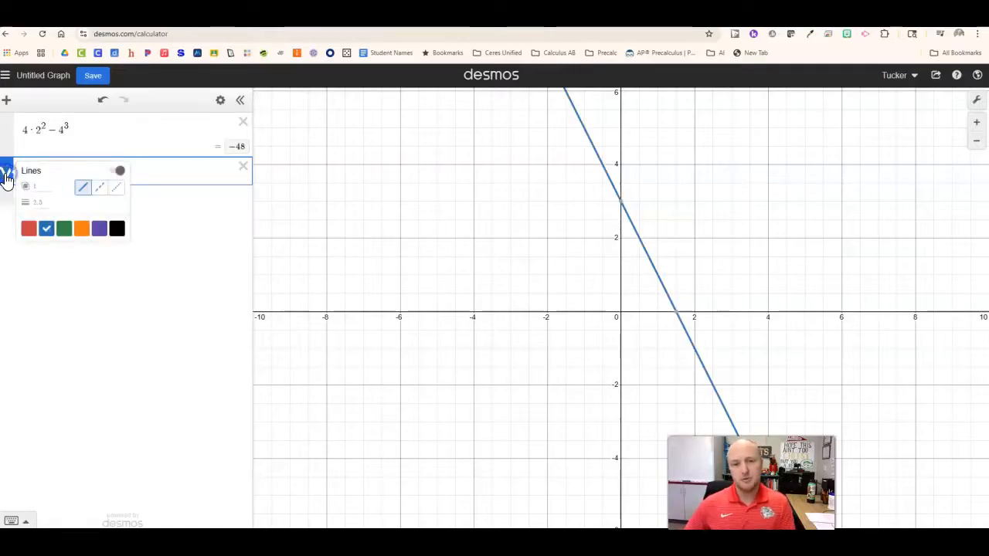
pyautogui.click(31, 230)
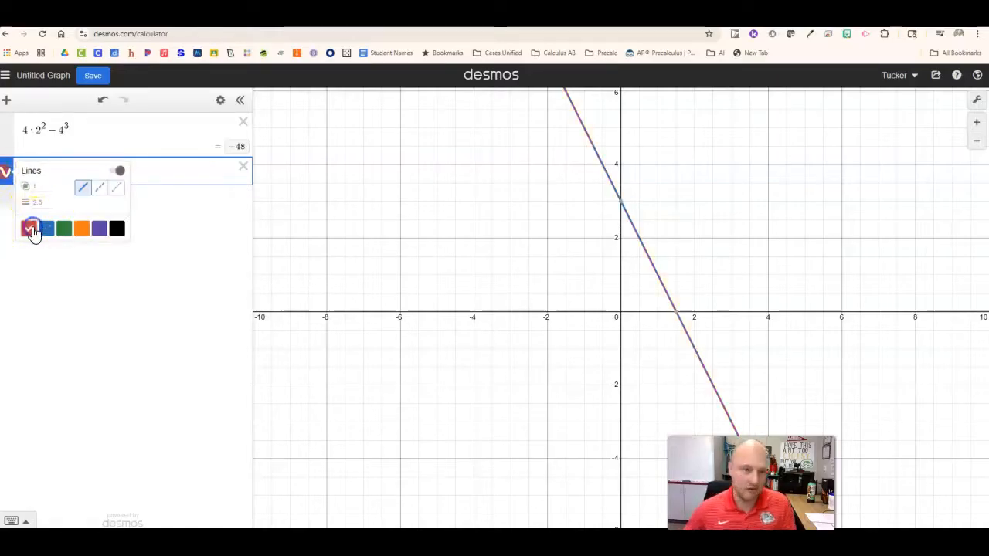
pyautogui.click(99, 193)
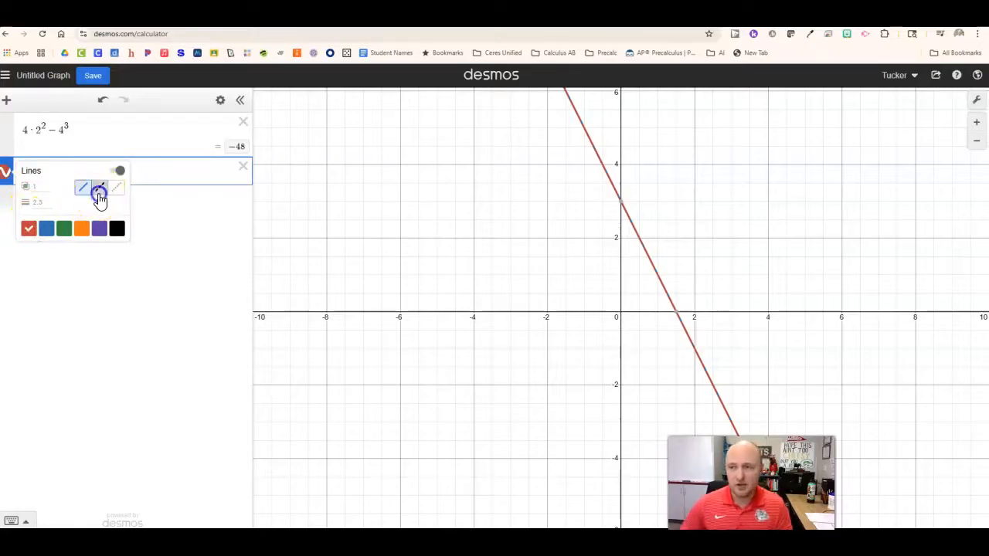
pyautogui.click(83, 188)
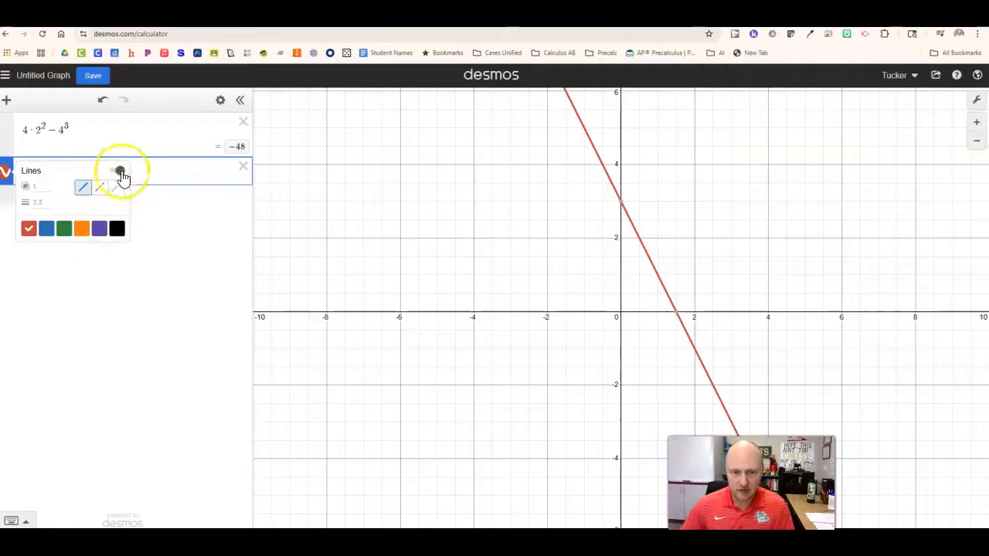
pyautogui.click(20, 176)
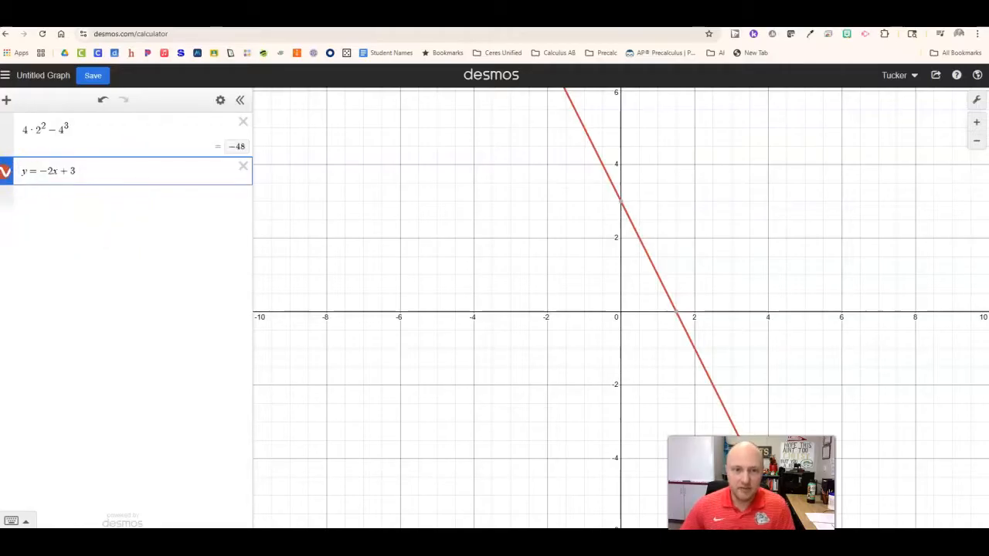
pyautogui.click(5, 176)
# - Define the function f(x) = 2.38e^(−0.02x) on a new line below y = −2x + 3
pyautogui.click(36, 194)
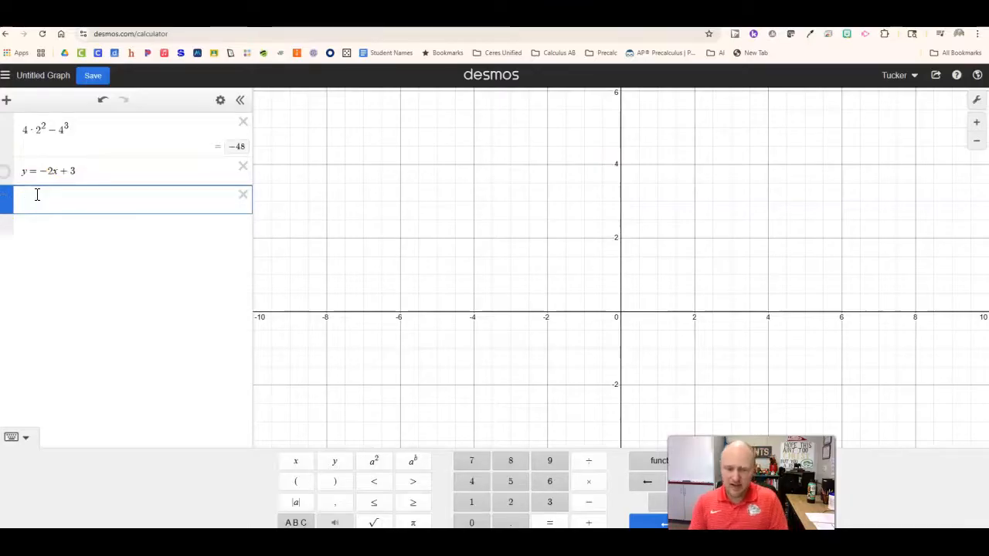
pyautogui.write('f(')
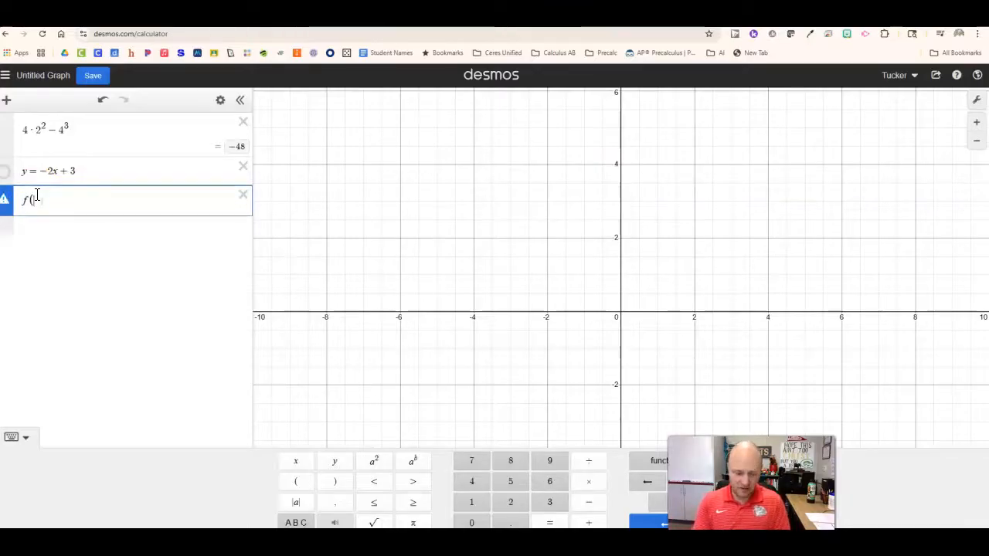
pyautogui.write('x) =')
pyautogui.press('BackSpace')
pyautogui.press('BackSpace')
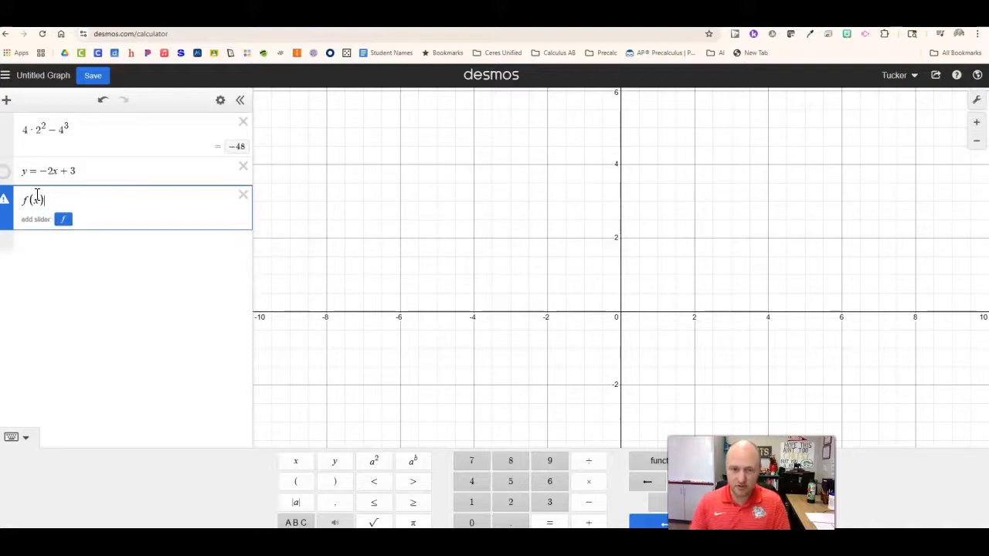
pyautogui.write(') = ')
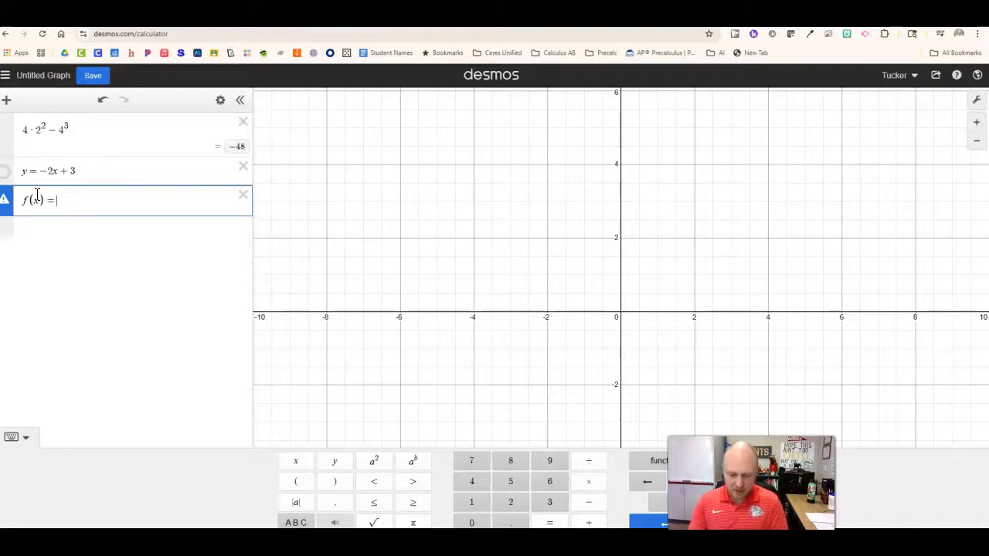
pyautogui.write('2.38')
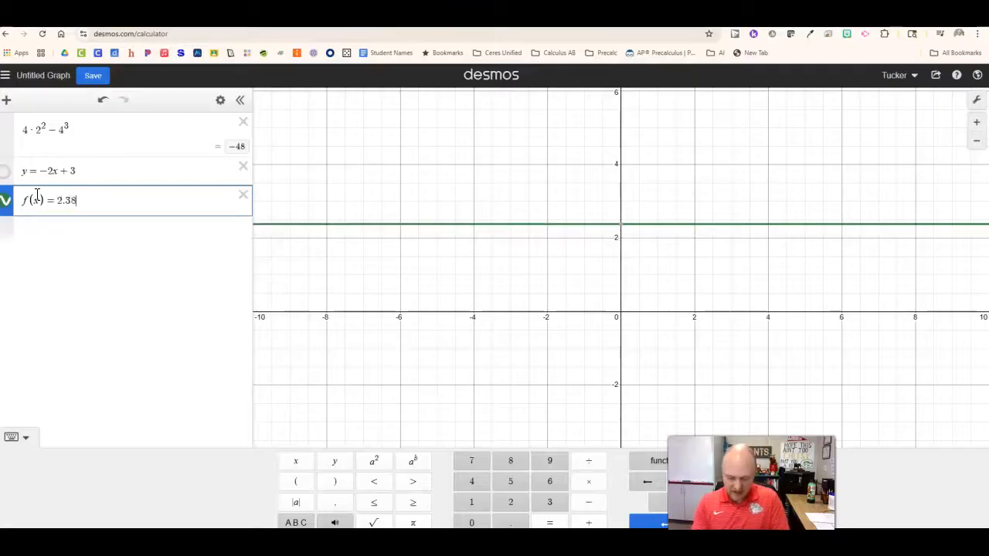
pyautogui.write('e^')
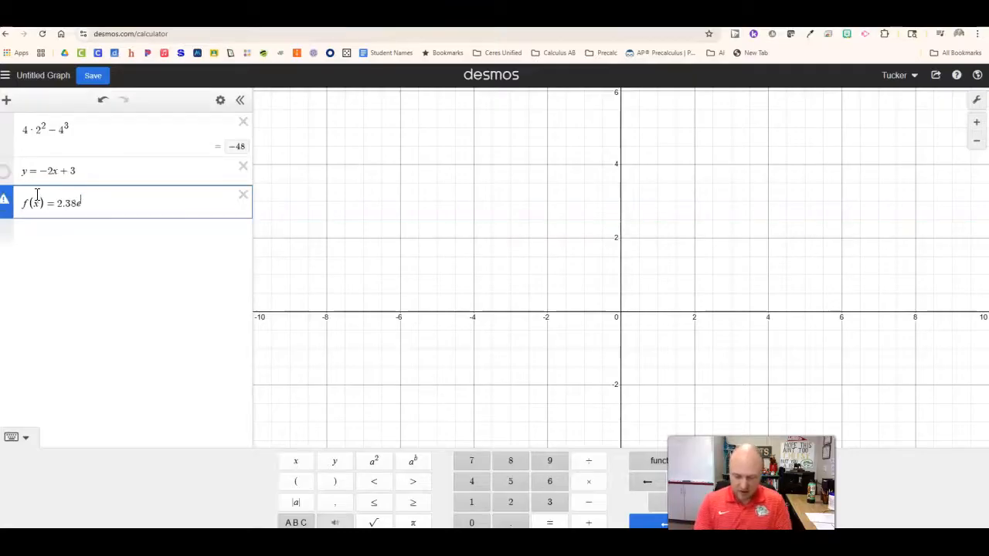
pyautogui.write('-')
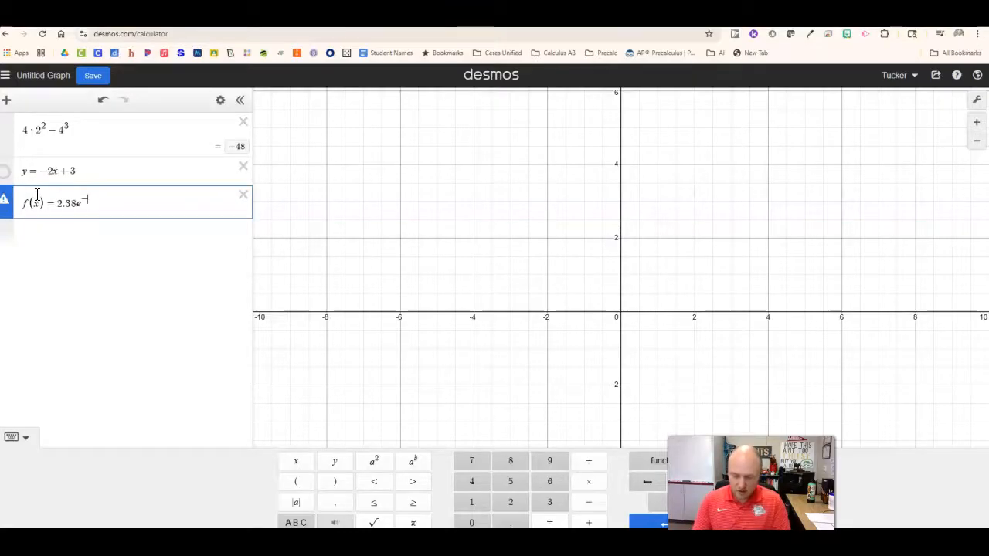
pyautogui.write('0.02')
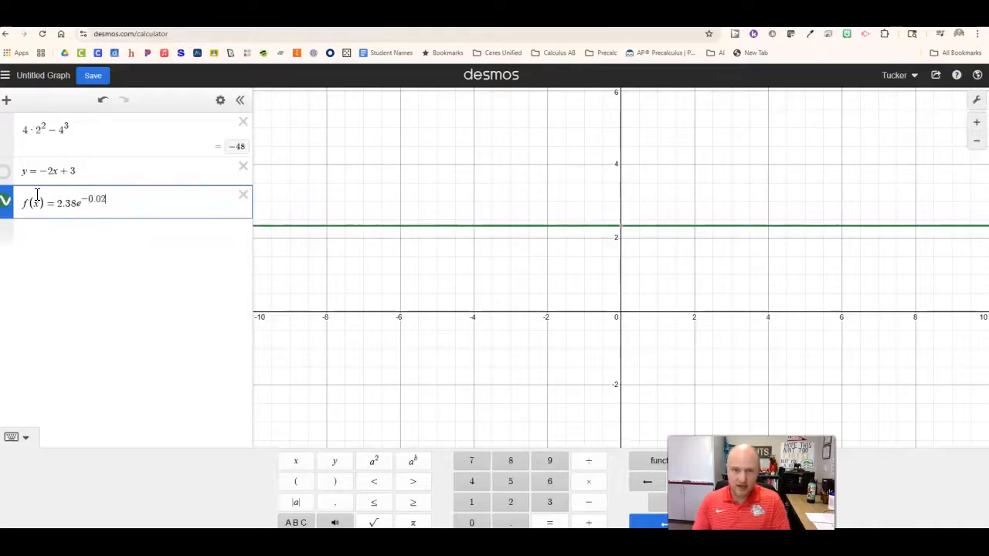
pyautogui.write('x')
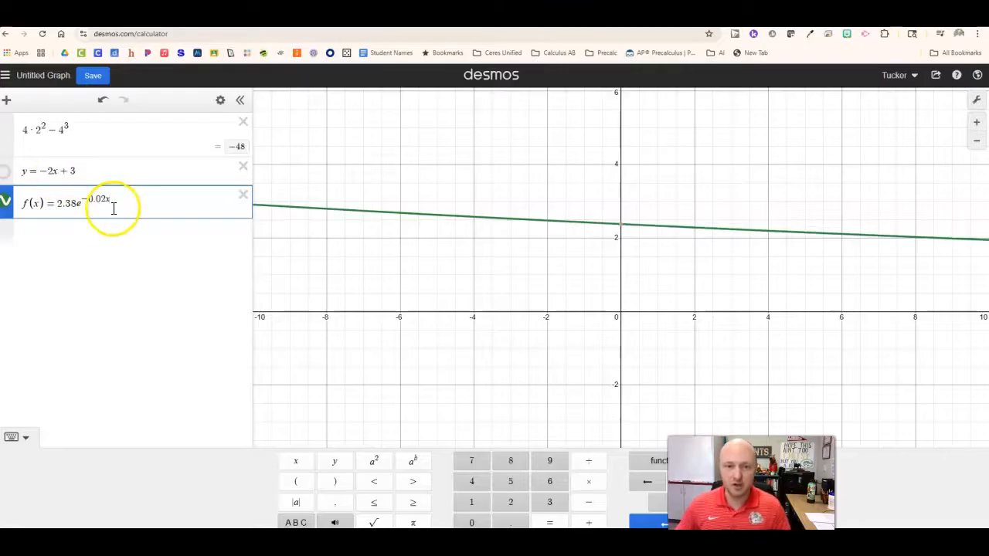
# - Examine the categories of built-in functions, from trigonometry and statistics to calculus and hyperbolic functions
pyautogui.moveTo(726, 458); pyautogui.dragTo(875, 454)
pyautogui.click(666, 464)
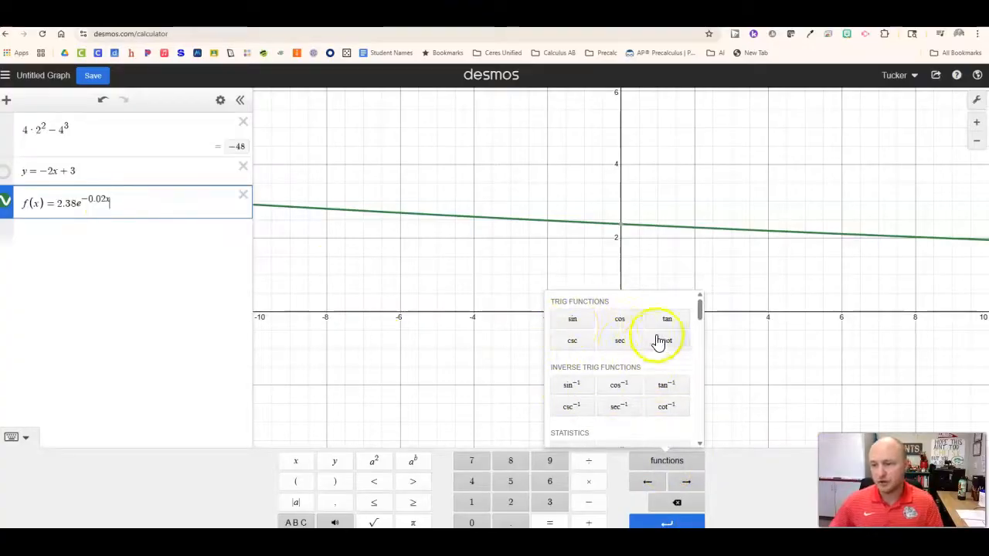
pyautogui.scroll(-1, 639, 396)
pyautogui.scroll(-1, 629, 368)
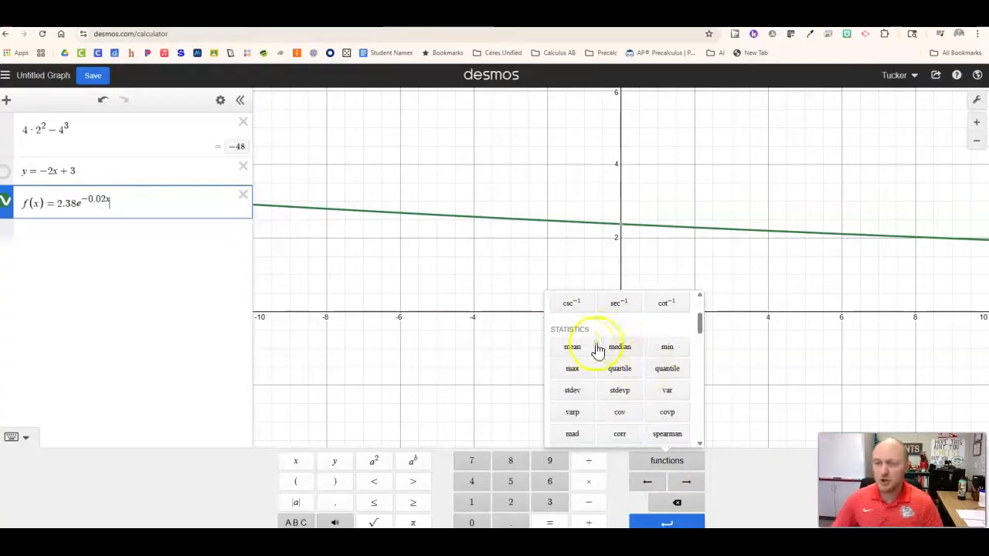
pyautogui.scroll(-1, 613, 349)
pyautogui.scroll(-1, 618, 347)
pyautogui.scroll(-1, 631, 337)
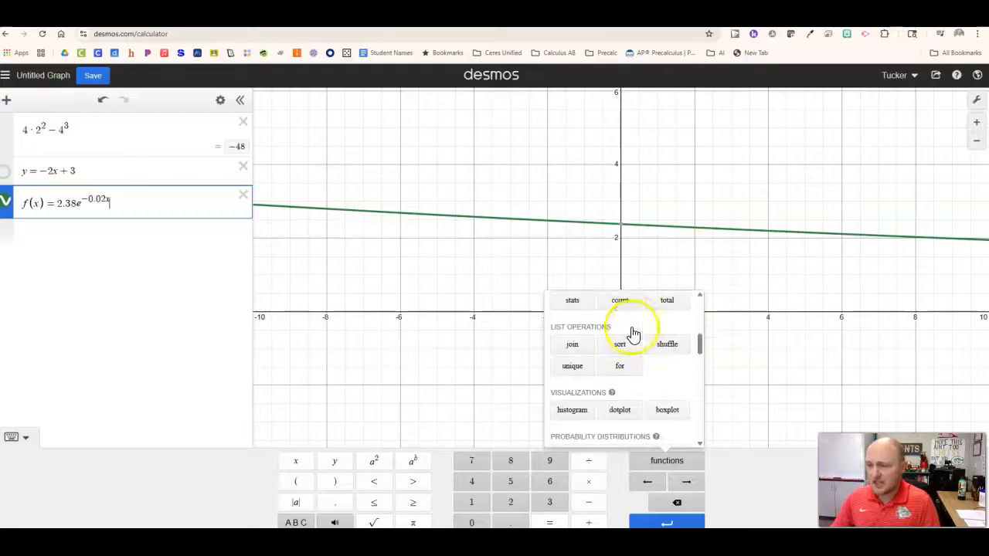
pyautogui.scroll(-1, 636, 310)
pyautogui.scroll(-1, 637, 302)
pyautogui.scroll(-1, 639, 296)
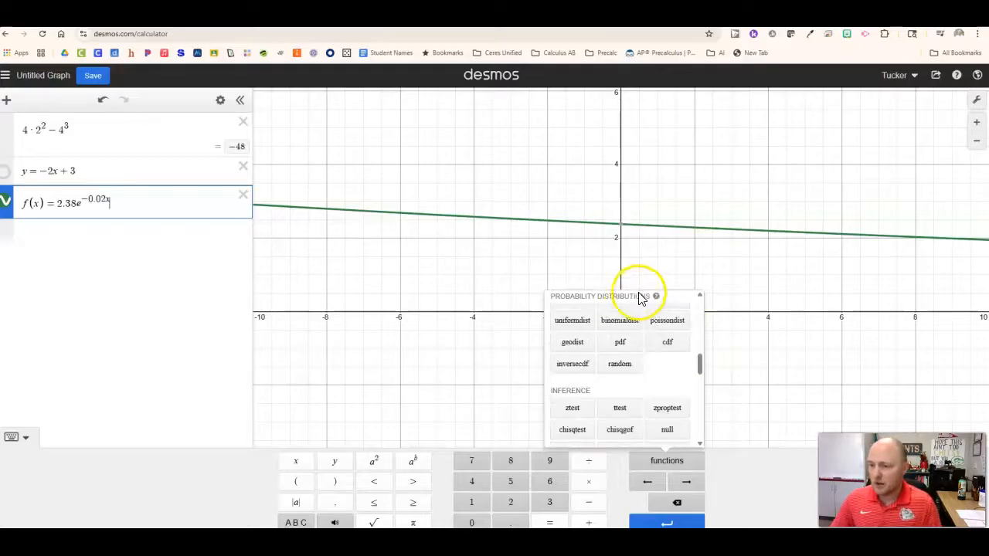
pyautogui.scroll(-3, 624, 324)
pyautogui.scroll(-1, 587, 340)
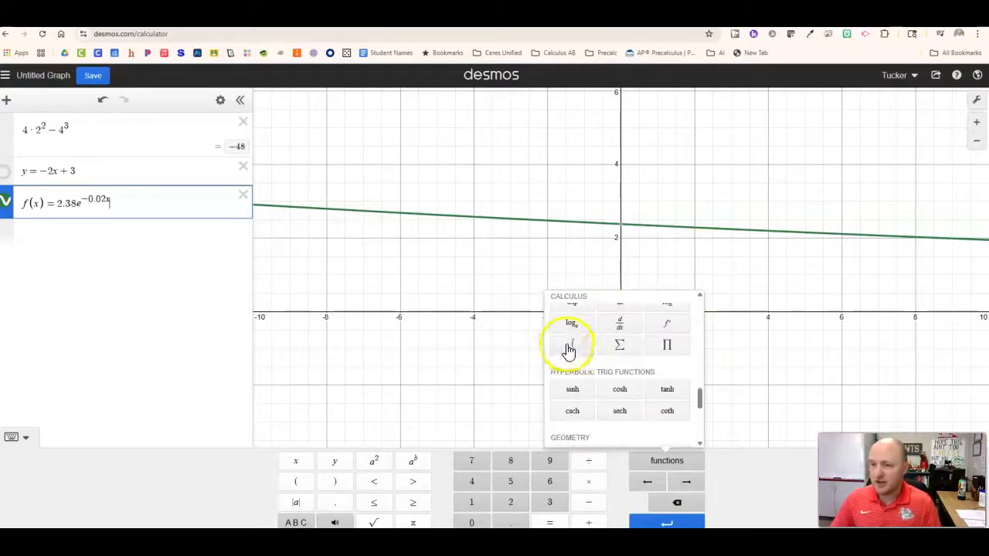
pyautogui.scroll(1, 634, 335)
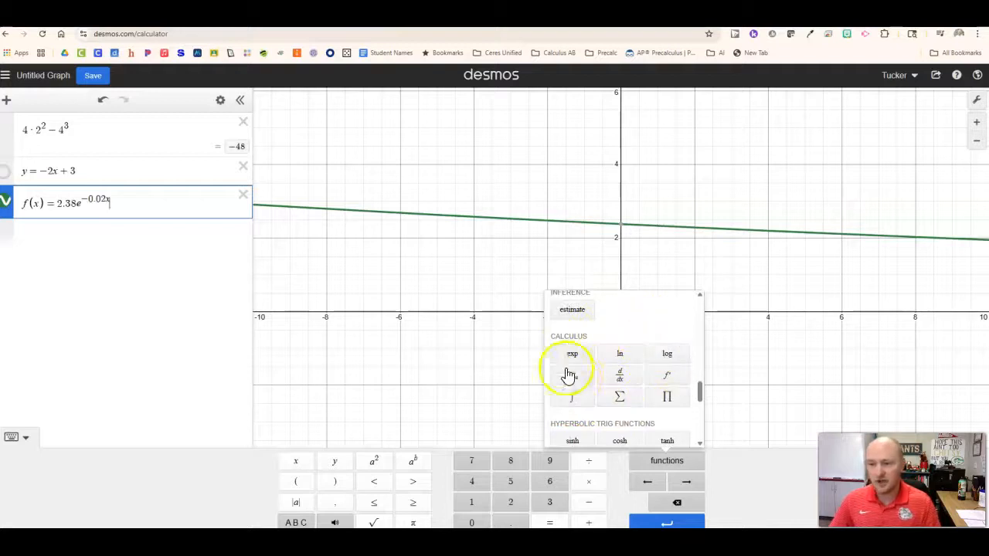
pyautogui.scroll(1, 626, 382)
pyautogui.scroll(5, 624, 370)
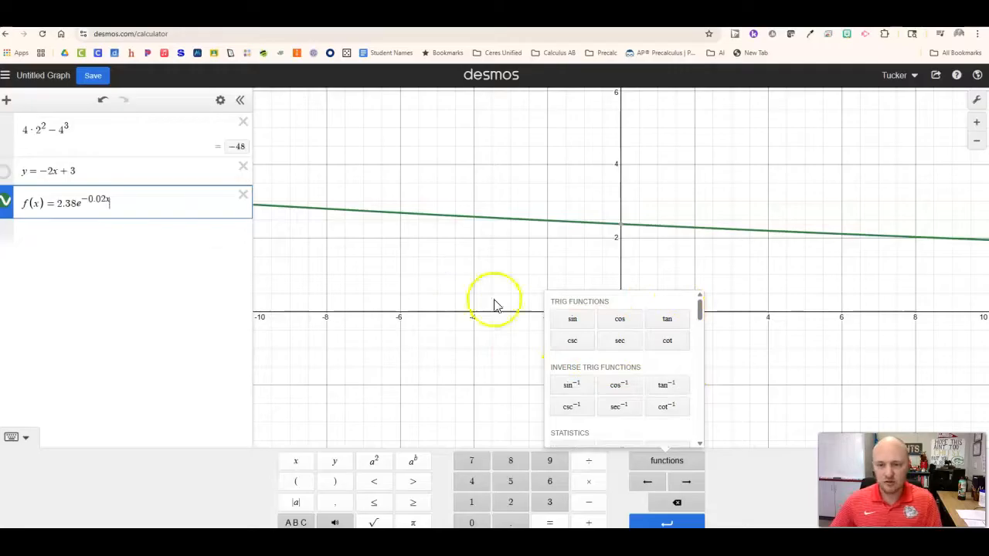
# - Multiply f(x) by the built-in sine function of (π/56)x, making it 2.38e^(−0.02x) sin((π/56)x)
pyautogui.click(572, 318)
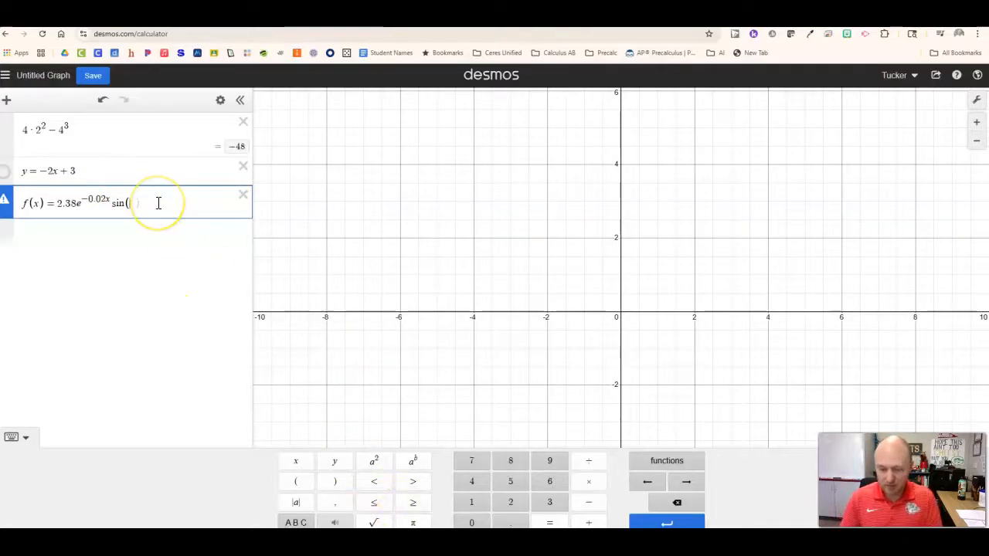
pyautogui.write('p')
pyautogui.write('i')
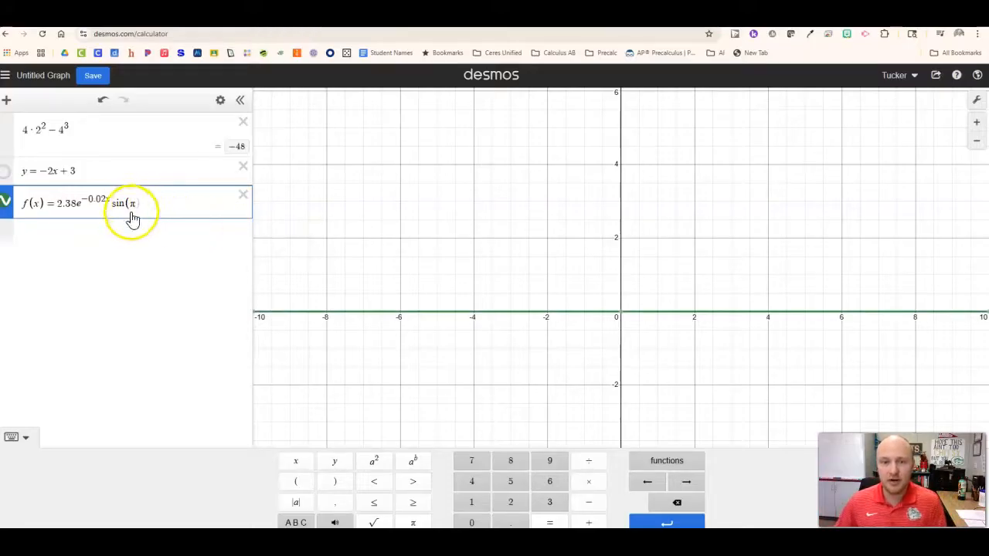
pyautogui.click(589, 462)
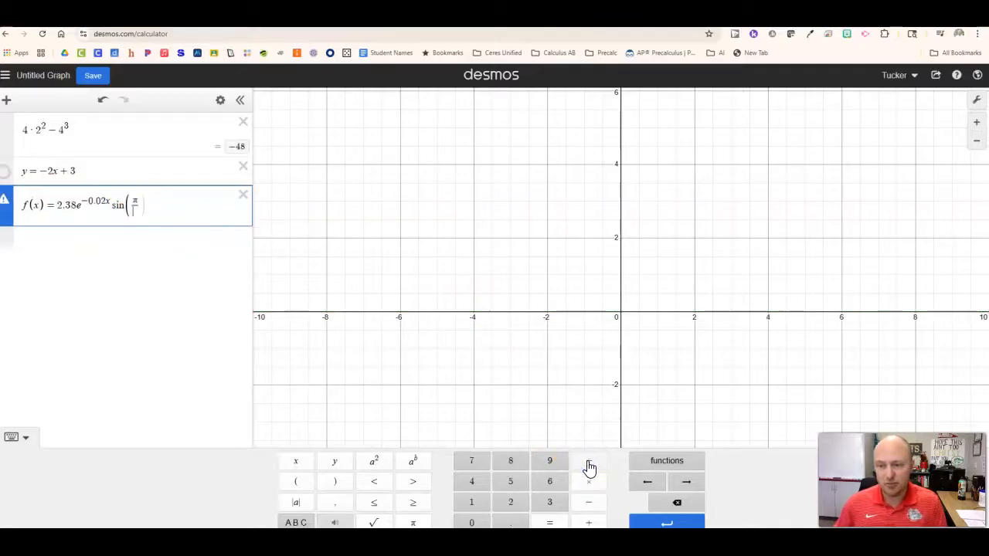
pyautogui.write('58')
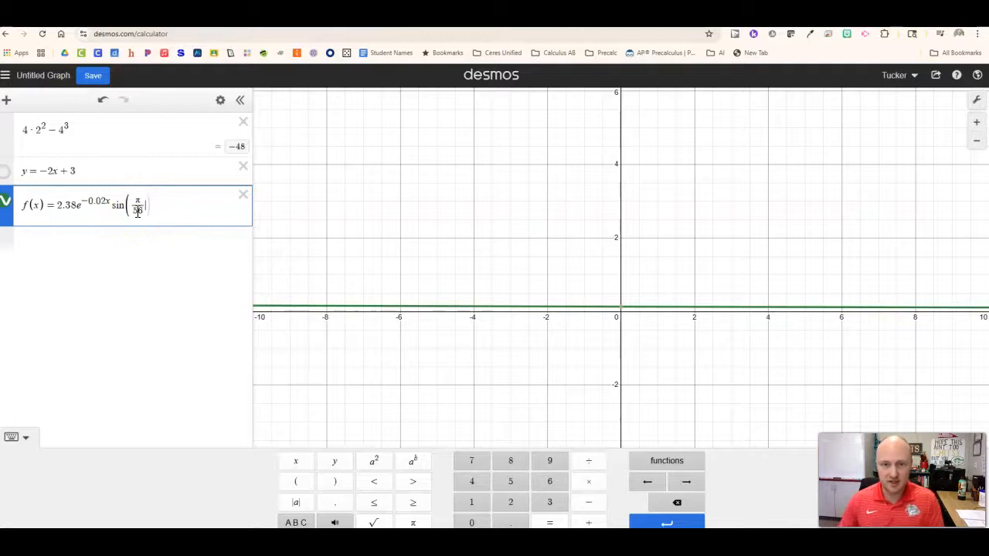
pyautogui.write('x')
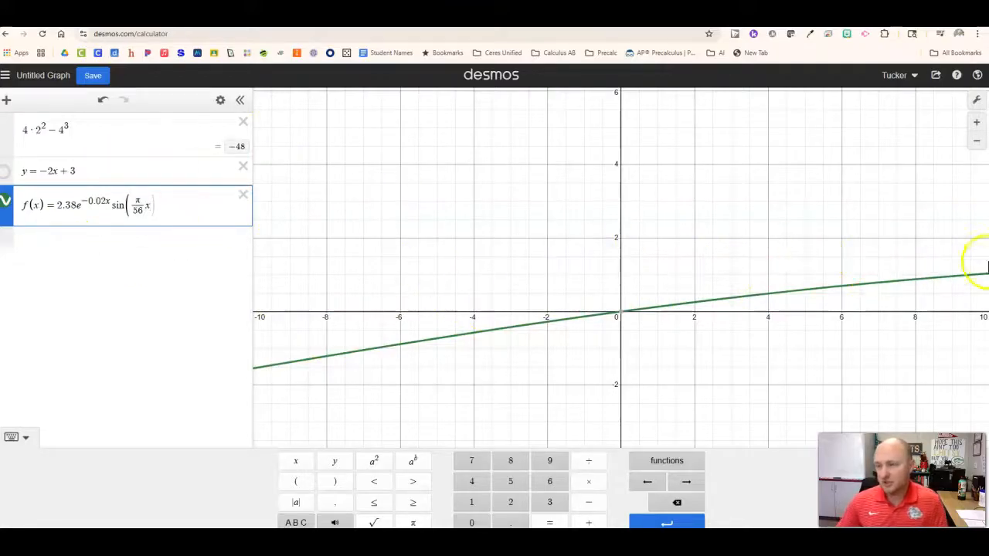
# - Examine the overall shape of the f(x) curve over a wide range of x-values, including both sides of the origin
pyautogui.click(977, 142)
pyautogui.click(976, 142)
pyautogui.click(976, 144)
pyautogui.click(976, 144)
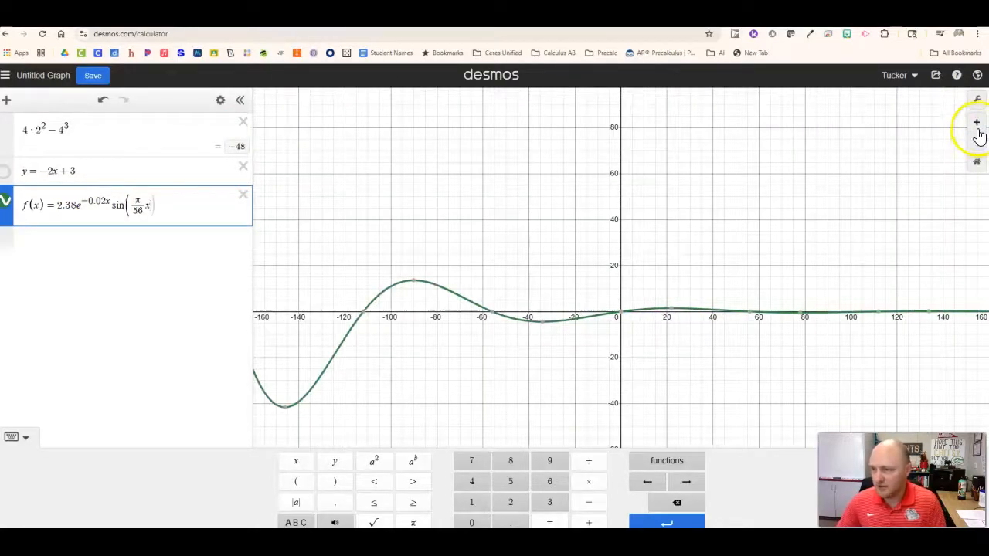
pyautogui.click(977, 126)
pyautogui.click(977, 144)
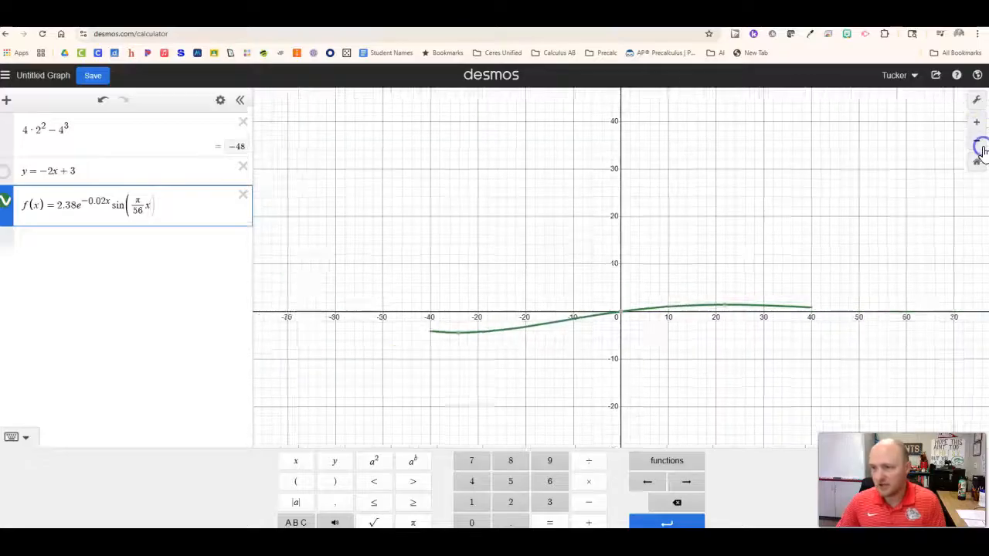
pyautogui.click(977, 143)
pyautogui.click(978, 144)
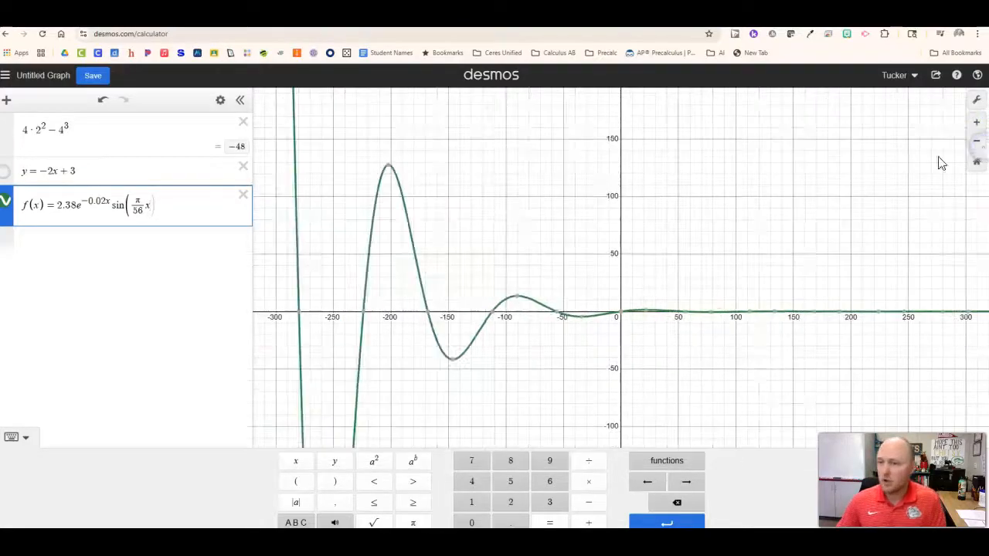
pyautogui.moveTo(568, 365); pyautogui.dragTo(435, 326)
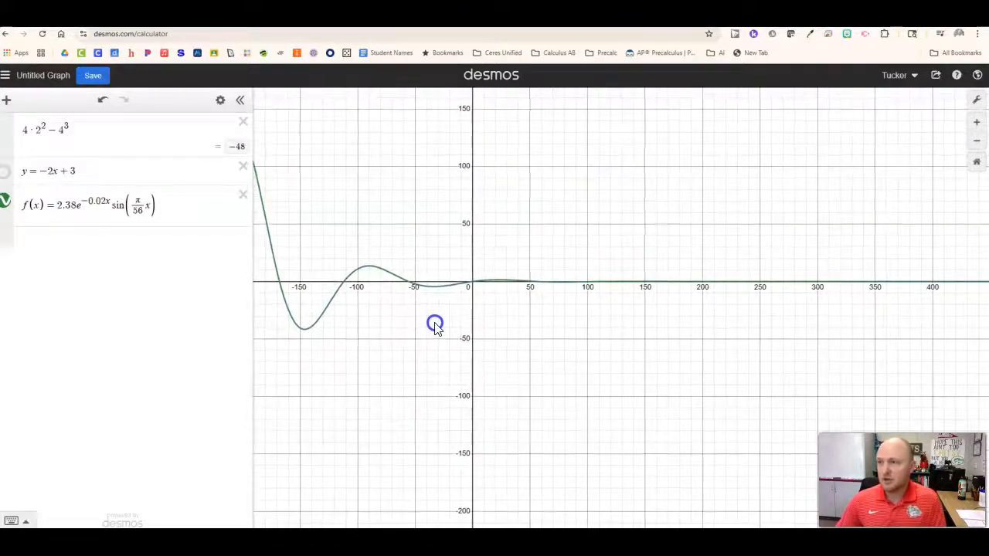
# - Show the coordinates of the f(x) curve's intercept at the origin and of the maximum and minimum to its right
pyautogui.scroll(10, 537, 279)
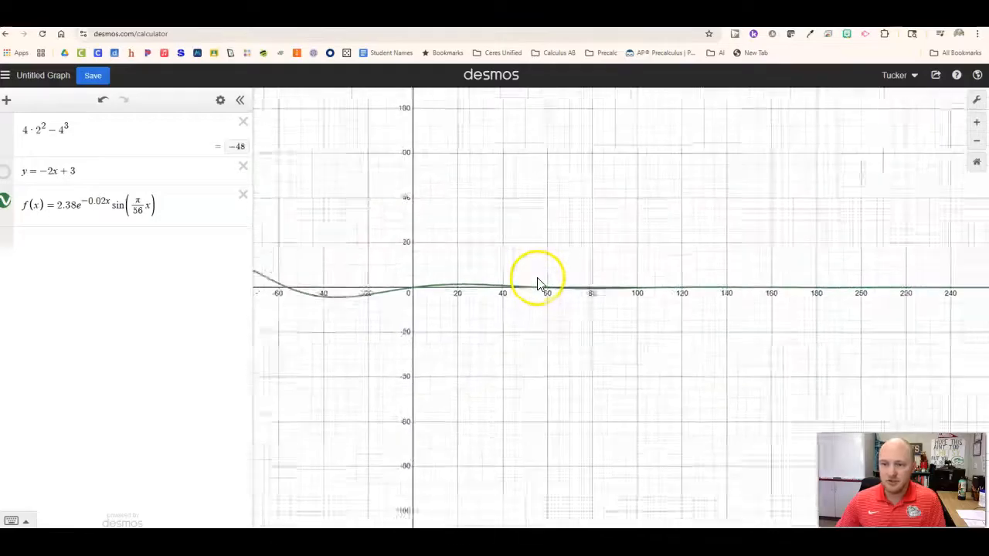
pyautogui.scroll(1, 506, 274)
pyautogui.moveTo(505, 274); pyautogui.dragTo(633, 242)
pyautogui.scroll(1, 556, 242)
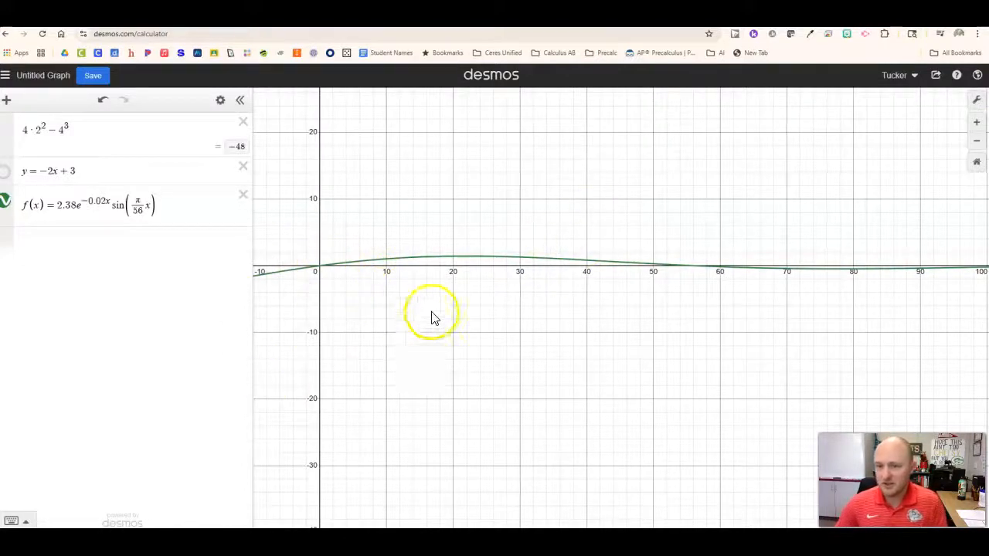
pyautogui.scroll(1, 431, 316)
pyautogui.moveTo(556, 291); pyautogui.dragTo(562, 310)
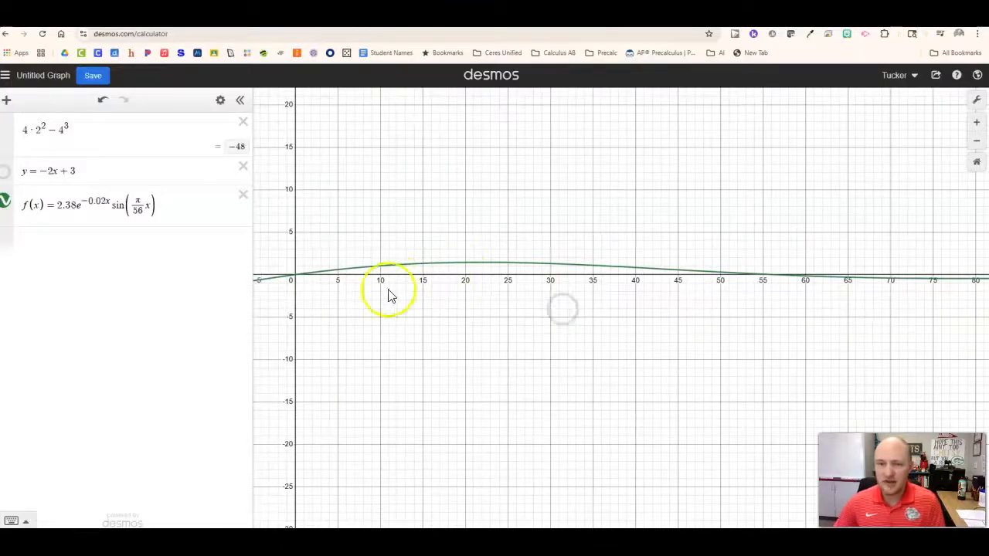
pyautogui.click(293, 280)
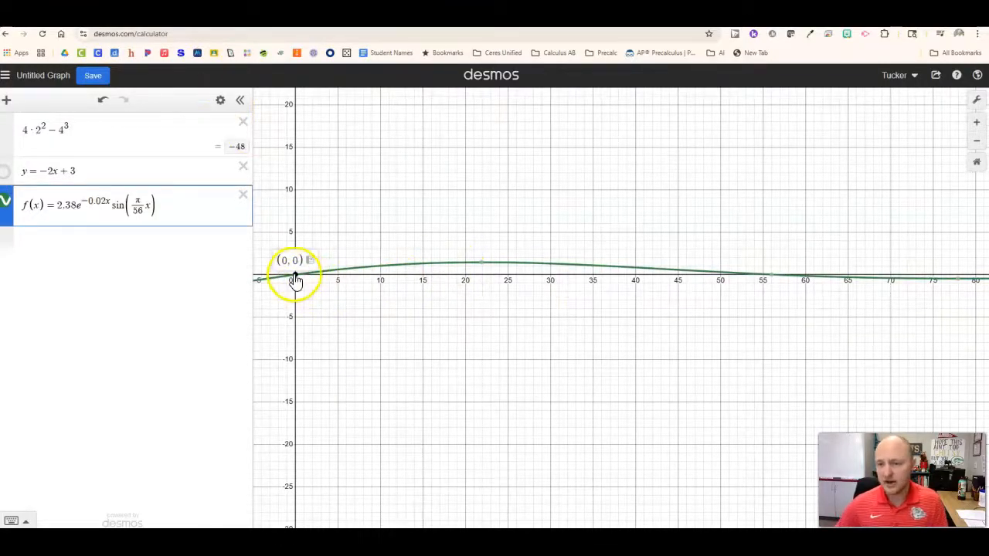
pyautogui.moveTo(483, 265)
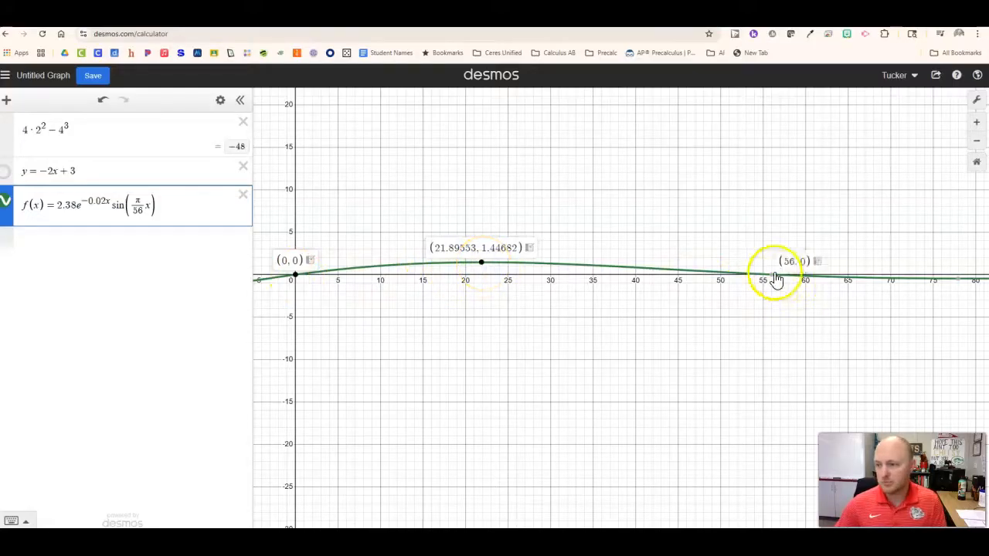
pyautogui.moveTo(958, 281)
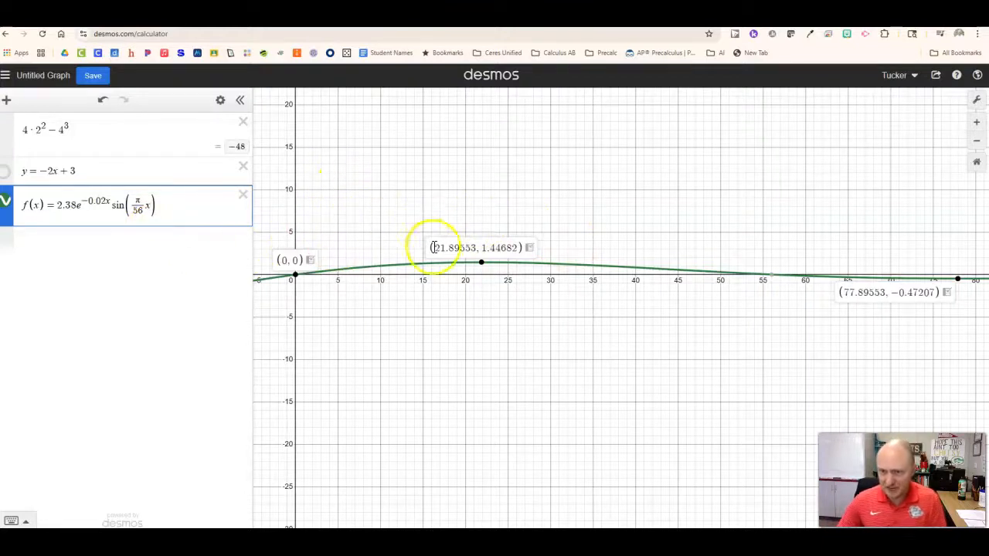
# - Define the function g(x) = 1 on a new line below f(x)
pyautogui.click(77, 249)
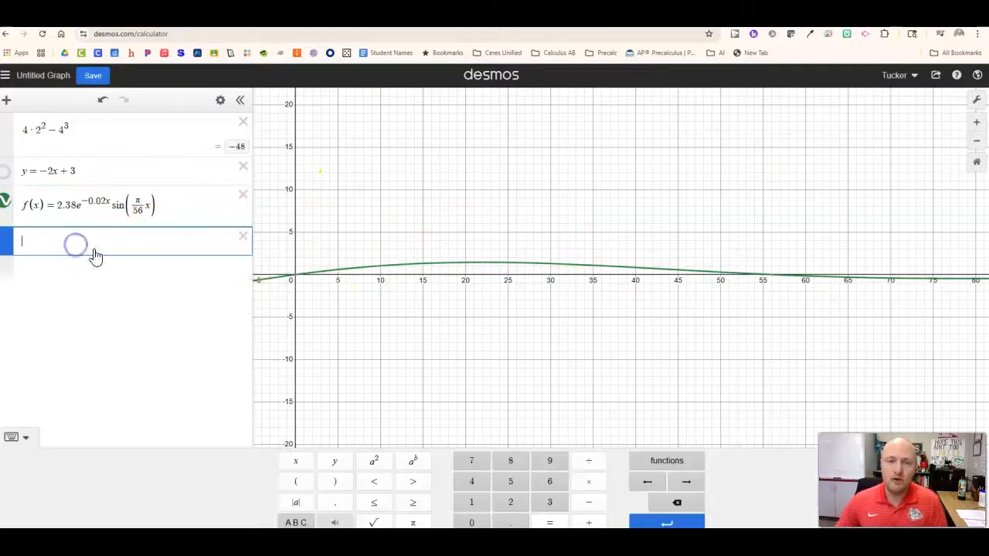
pyautogui.click(39, 247)
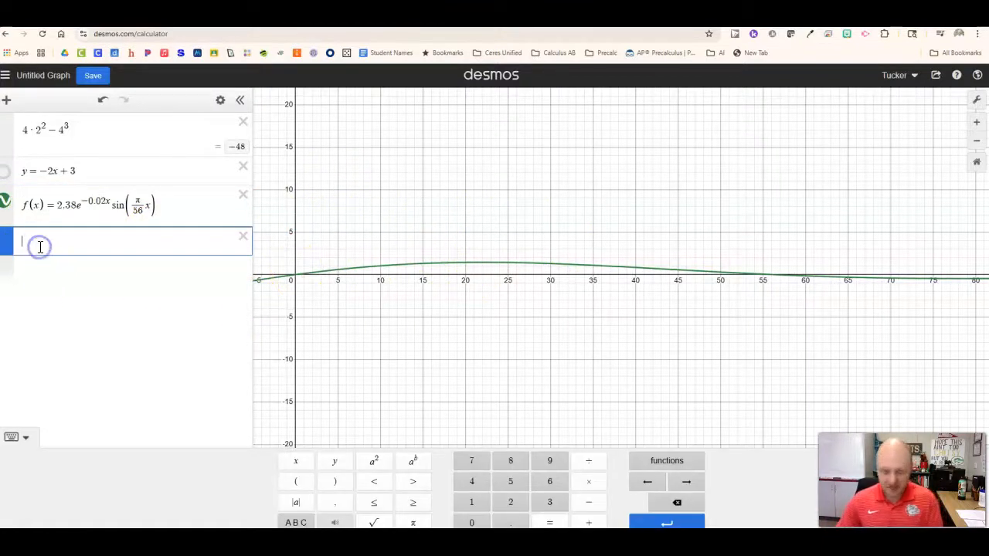
pyautogui.write('g(x) ')
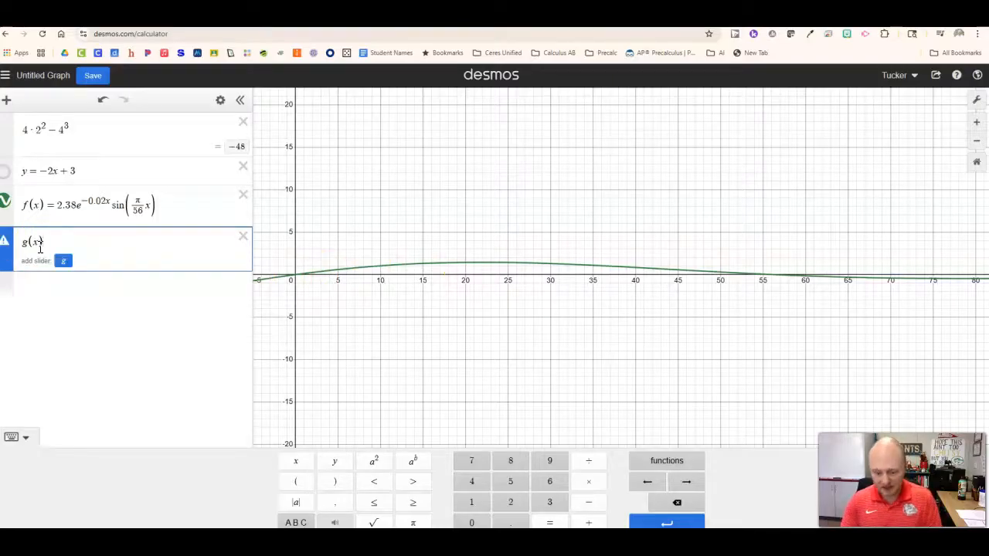
pyautogui.write('= ')
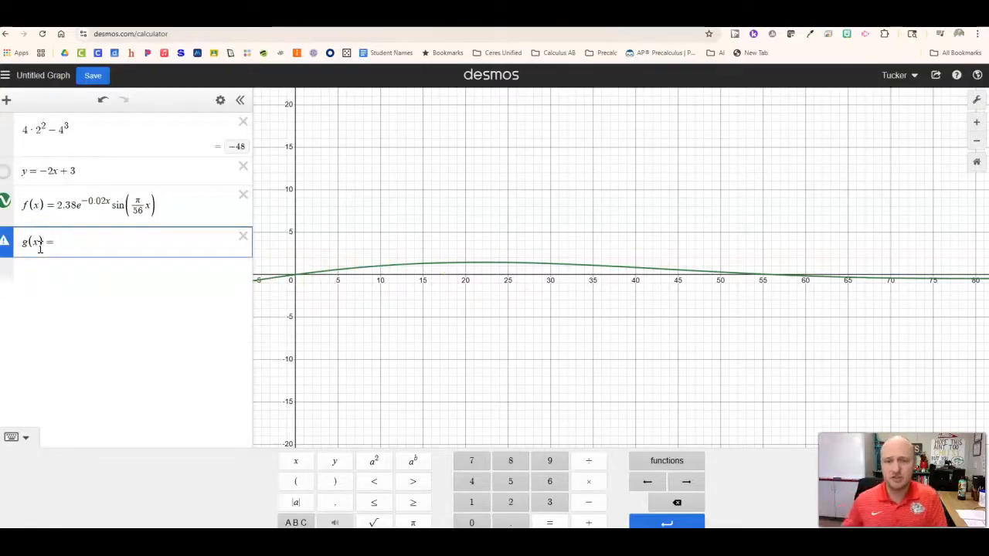
pyautogui.write('1')
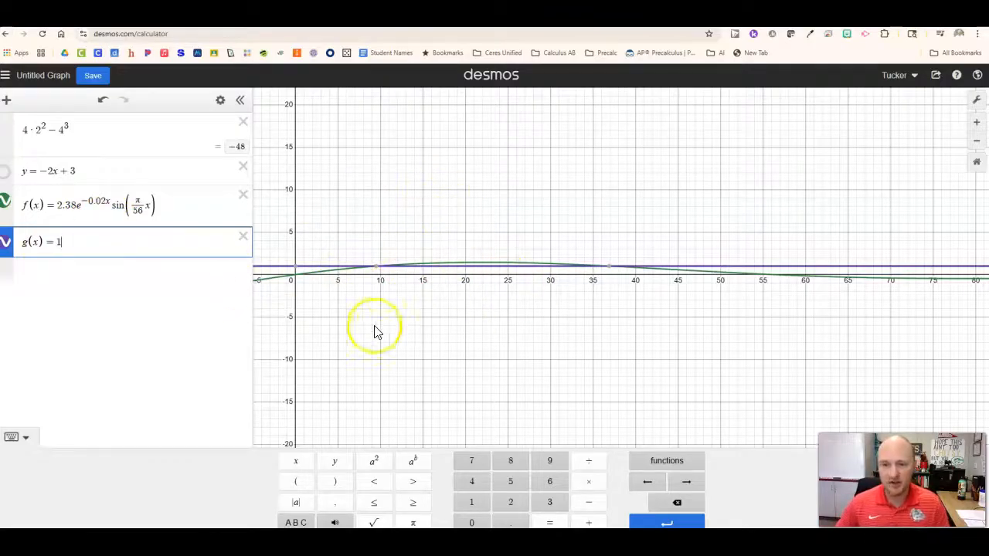
# - Set the x-axis range of the graph to 0 ≤ x ≤ 20
pyautogui.scroll(1, 376, 244)
pyautogui.scroll(1, 377, 242)
pyautogui.moveTo(376, 241); pyautogui.dragTo(522, 223)
pyautogui.scroll(3, 437, 230)
pyautogui.scroll(1, 437, 227)
pyautogui.scroll(1, 491, 252)
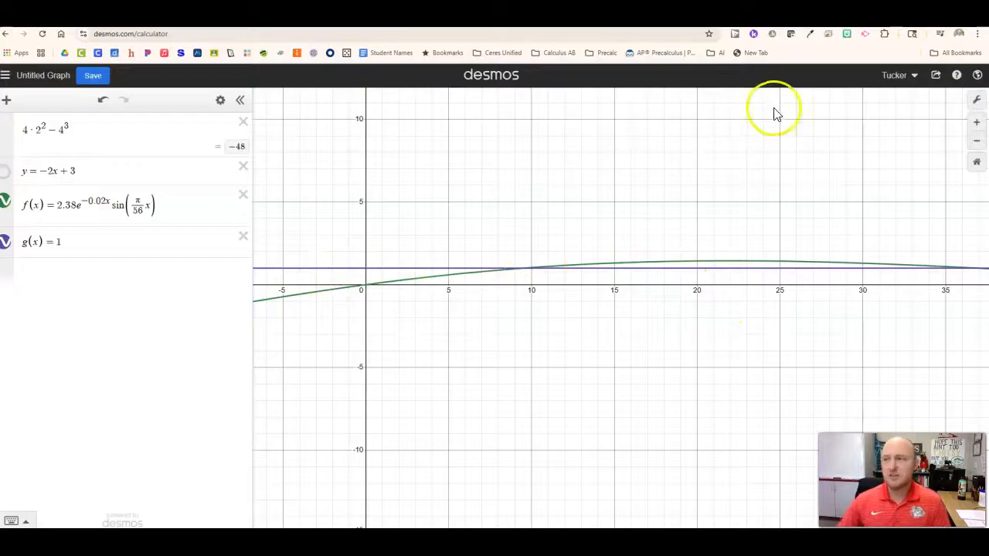
pyautogui.click(977, 100)
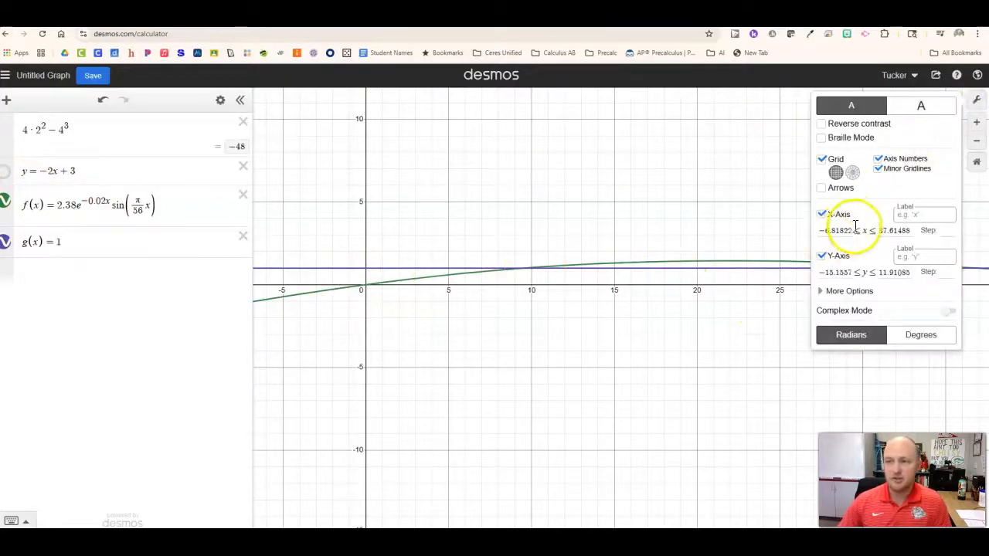
pyautogui.click(853, 229)
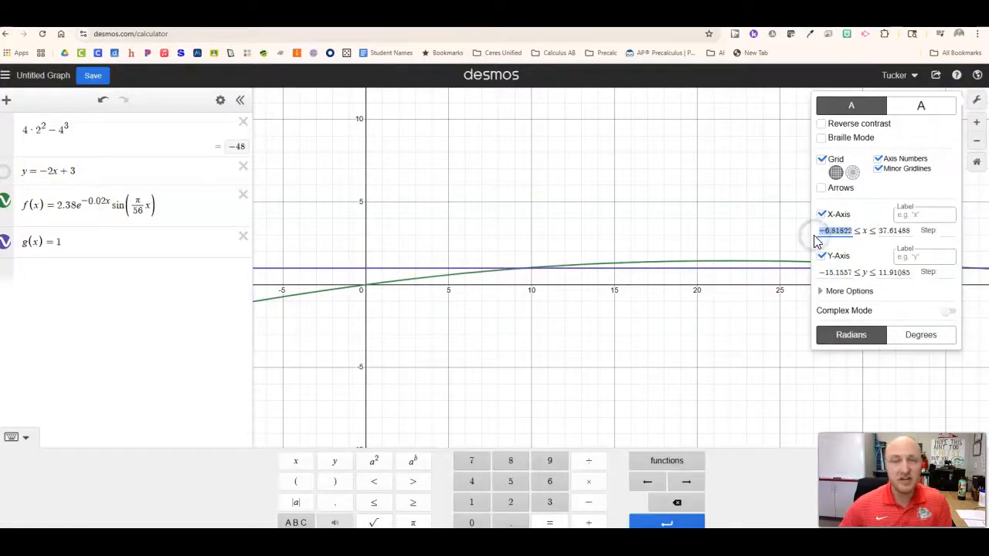
pyautogui.write('0')
pyautogui.moveTo(899, 232); pyautogui.dragTo(853, 235)
pyautogui.write('20')
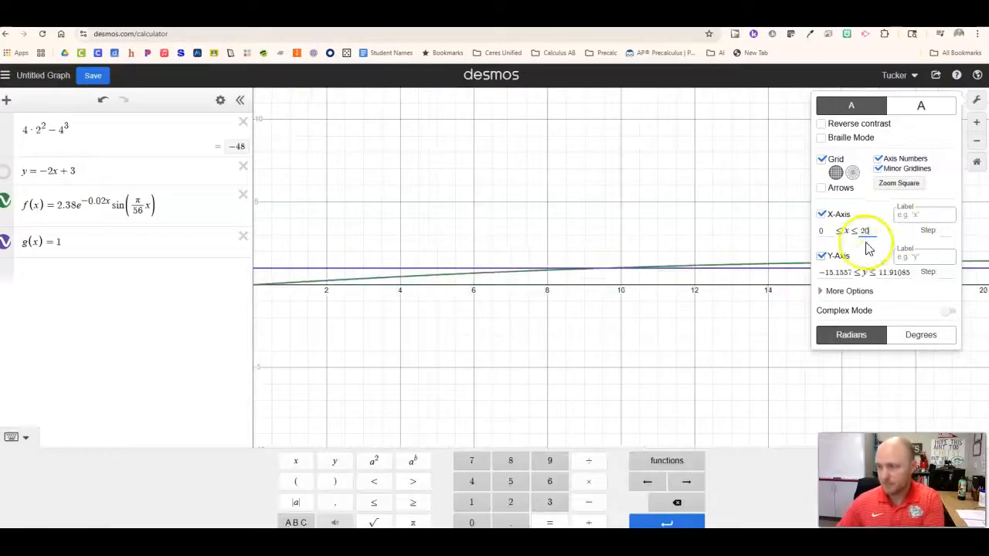
# - Set the y-axis range of the graph to 0 ≤ y ≤ 2
pyautogui.click(849, 273)
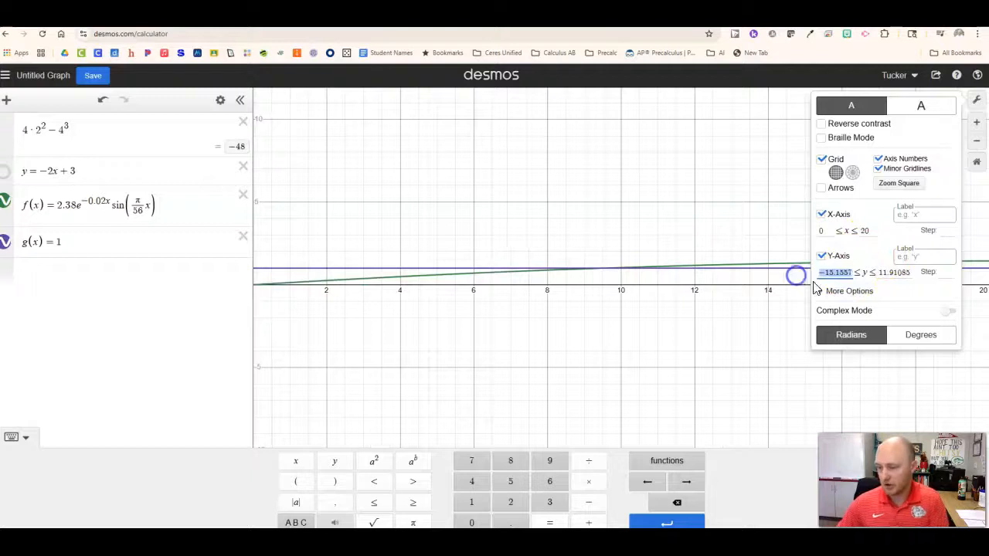
pyautogui.write('0')
pyautogui.moveTo(909, 272); pyautogui.dragTo(873, 272)
pyautogui.write('1')
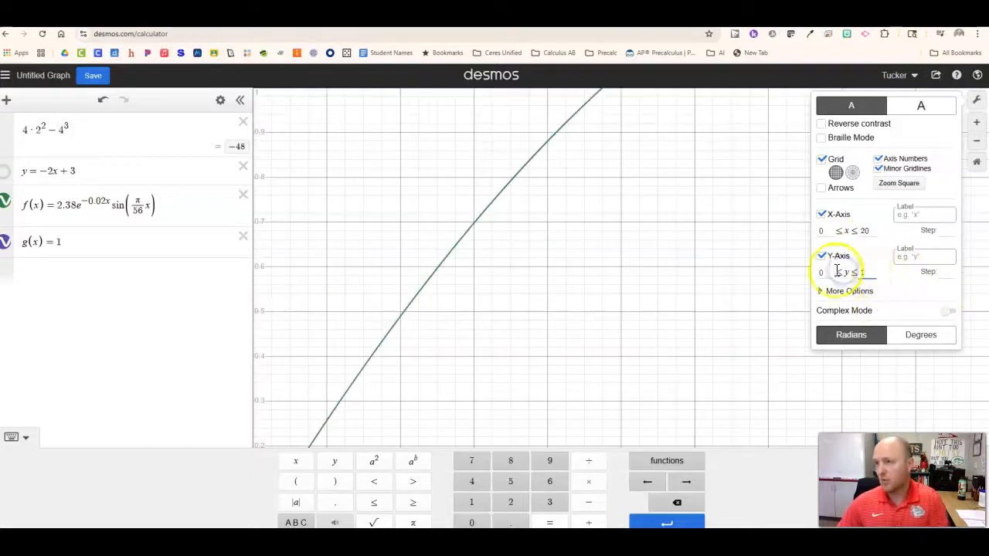
pyautogui.press('BackSpace')
pyautogui.write('2')
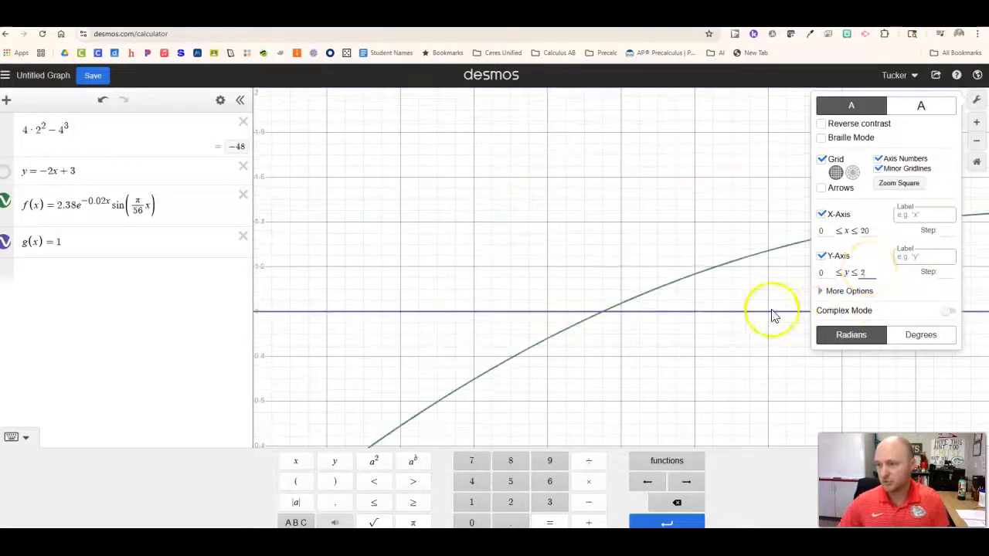
pyautogui.press('BackSpace')
pyautogui.write('4')
# - Set the step of both the x-axis and the y-axis to 1, and hide the minor gridlines
pyautogui.click(947, 232)
pyautogui.write('11')
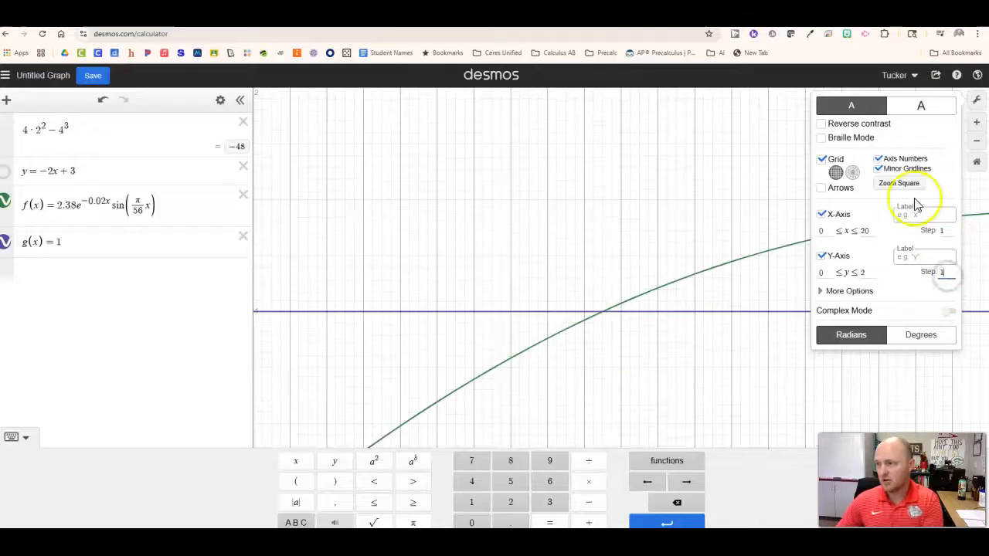
pyautogui.click(878, 169)
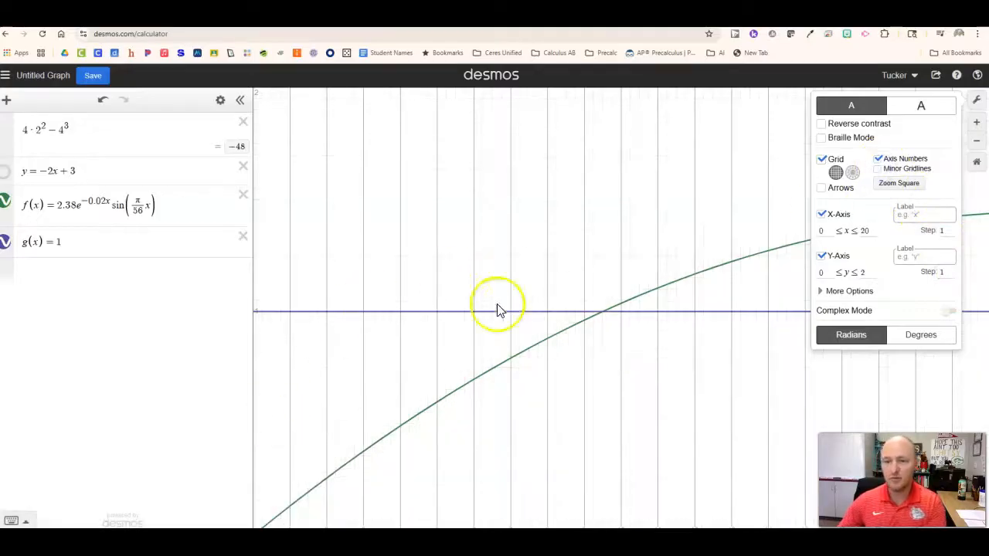
pyautogui.click(585, 435)
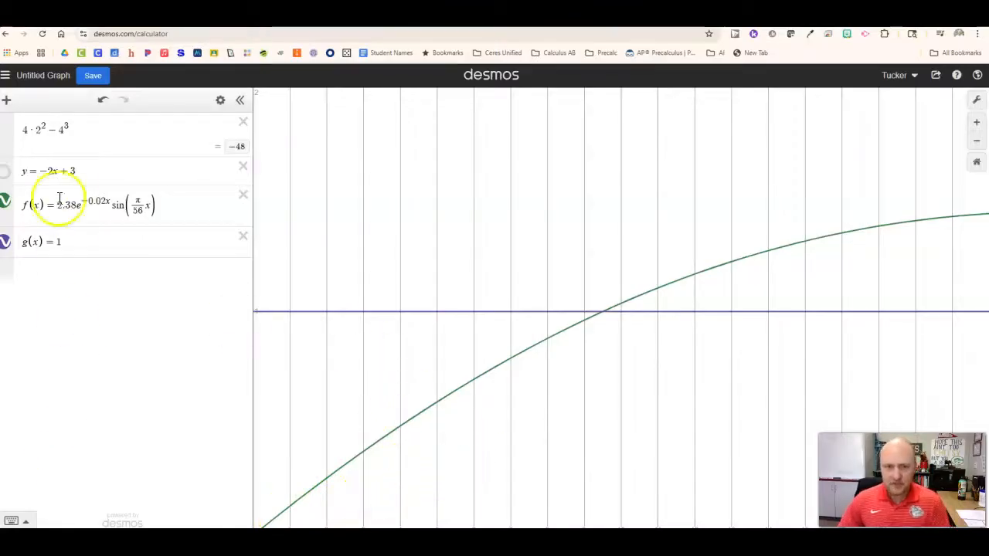
# - Show the coordinates of the first intersection of f(x) and g(x) to the right of the y-axis
pyautogui.click(604, 314)
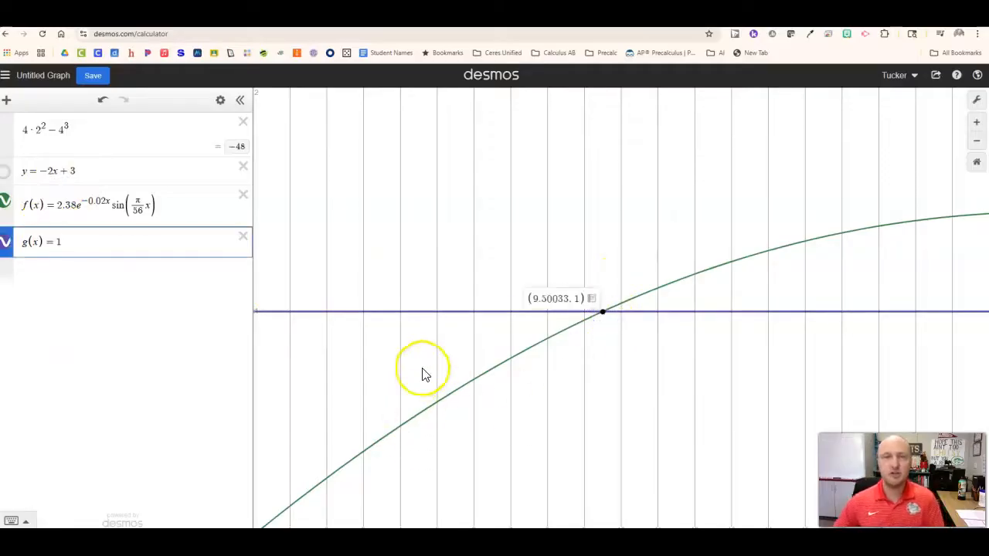
pyautogui.scroll(-3, 417, 266)
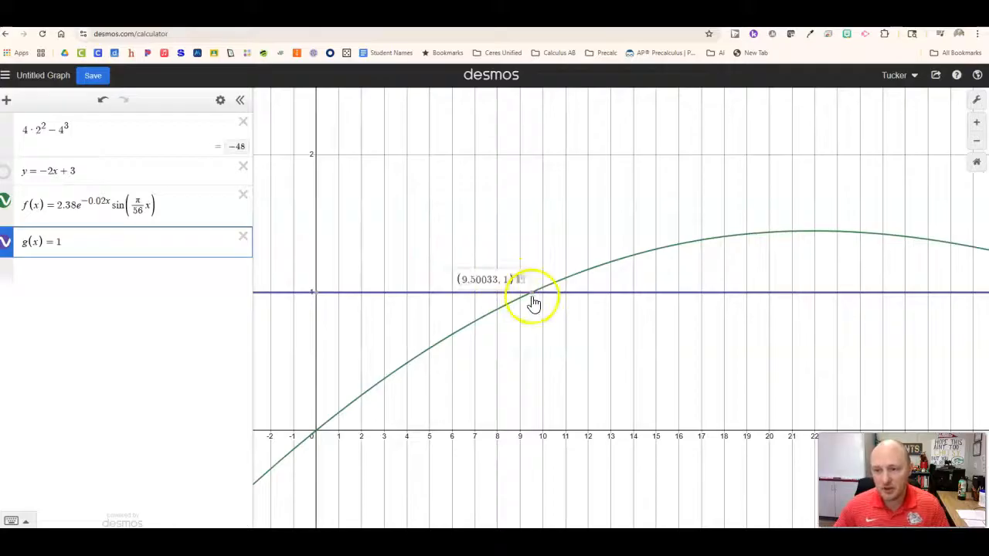
pyautogui.scroll(-1, 409, 217)
pyautogui.moveTo(454, 234); pyautogui.dragTo(451, 305)
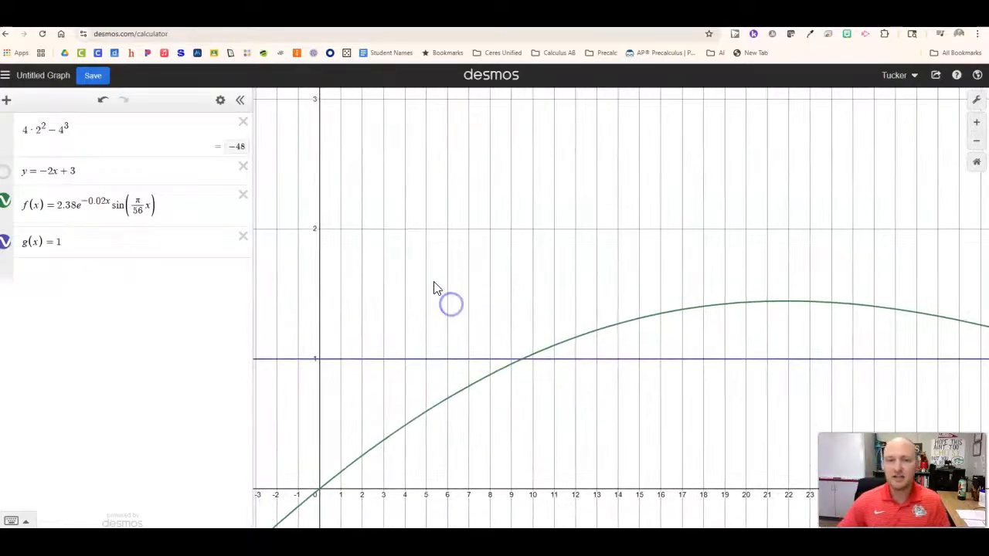
pyautogui.click(523, 362)
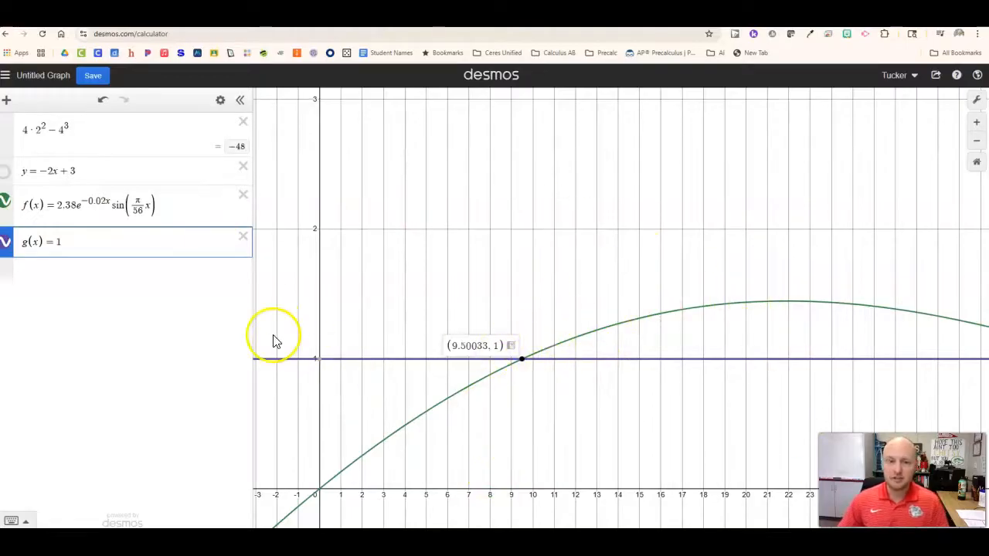
# - Evaluate f(5) in a new expression line below g(x) = 1
pyautogui.click(116, 269)
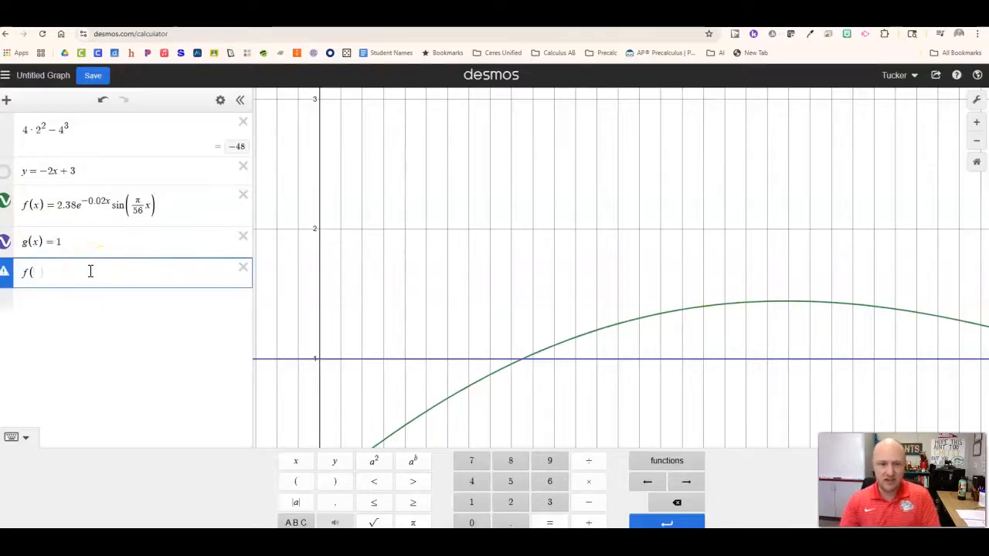
pyautogui.write('5')
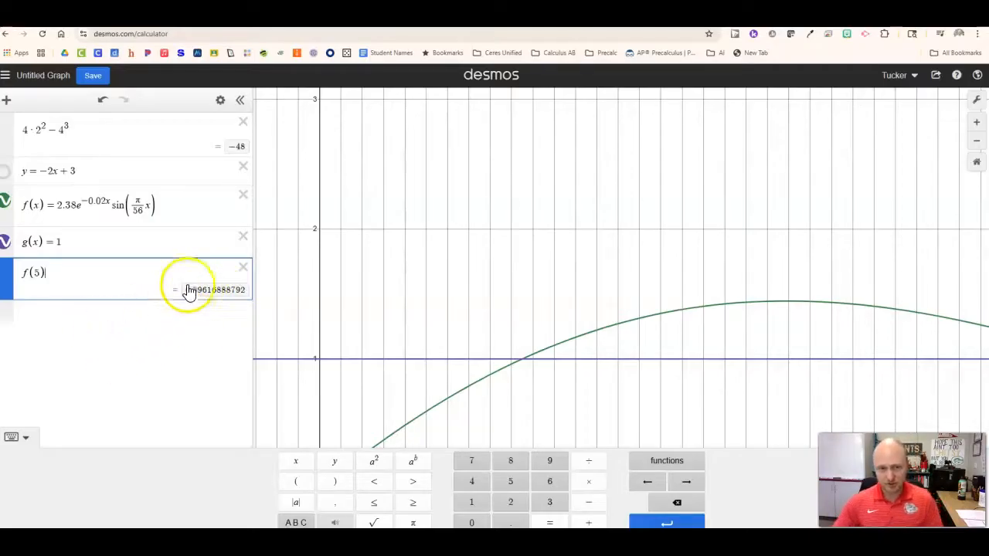
# - Delete all expressions from the list so that only an empty line remains
pyautogui.click(243, 125)
pyautogui.click(243, 125)
pyautogui.click(243, 126)
pyautogui.click(244, 127)
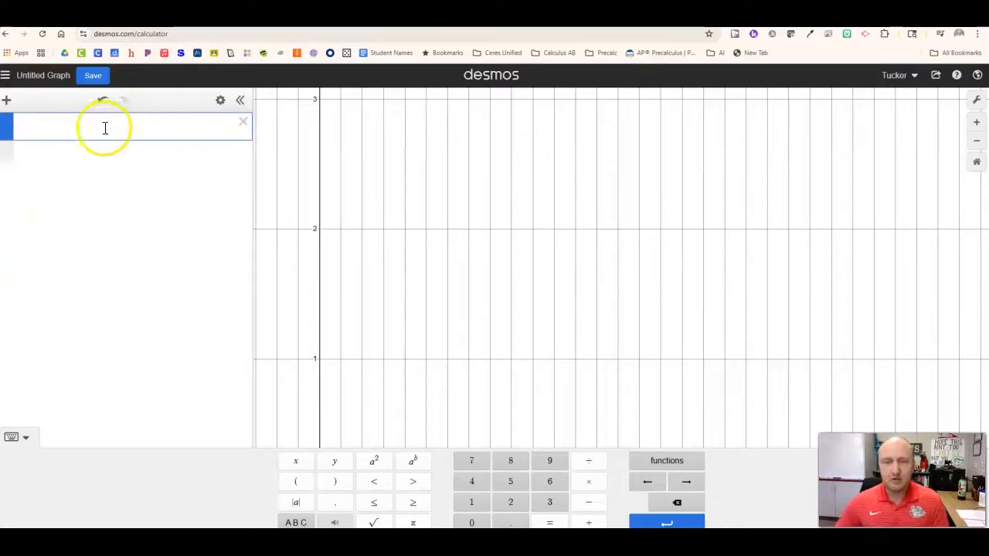
# - Insert a table and enter 6, 9, 12 and 16 as the first four x1 values
pyautogui.scroll(-3, 430, 276)
pyautogui.scroll(-3, 507, 265)
pyautogui.click(662, 227)
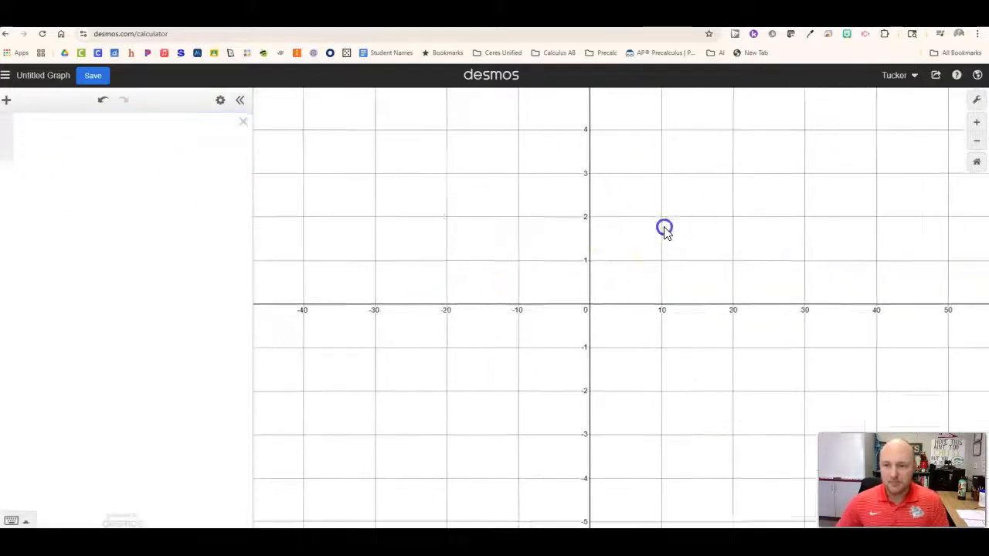
pyautogui.scroll(-1, 487, 255)
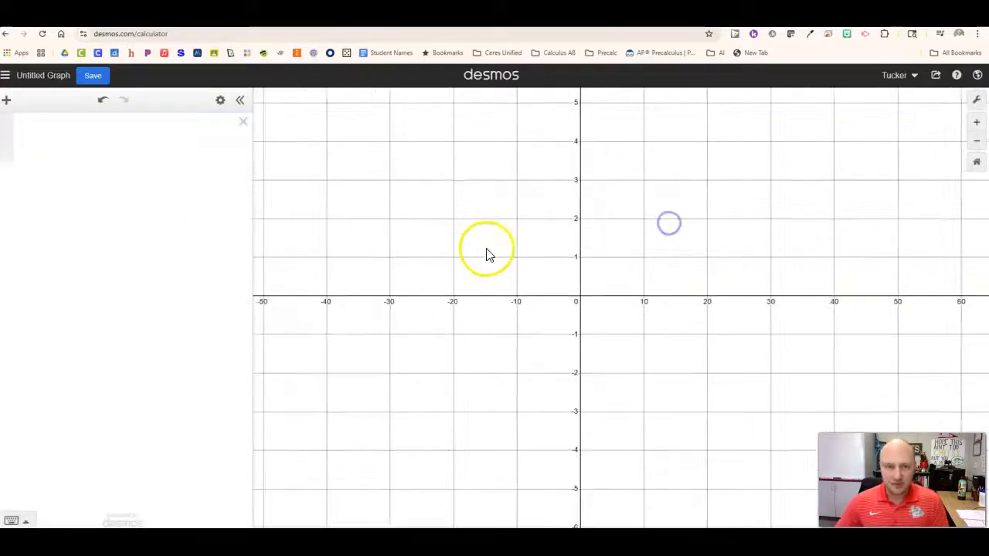
pyautogui.click(7, 102)
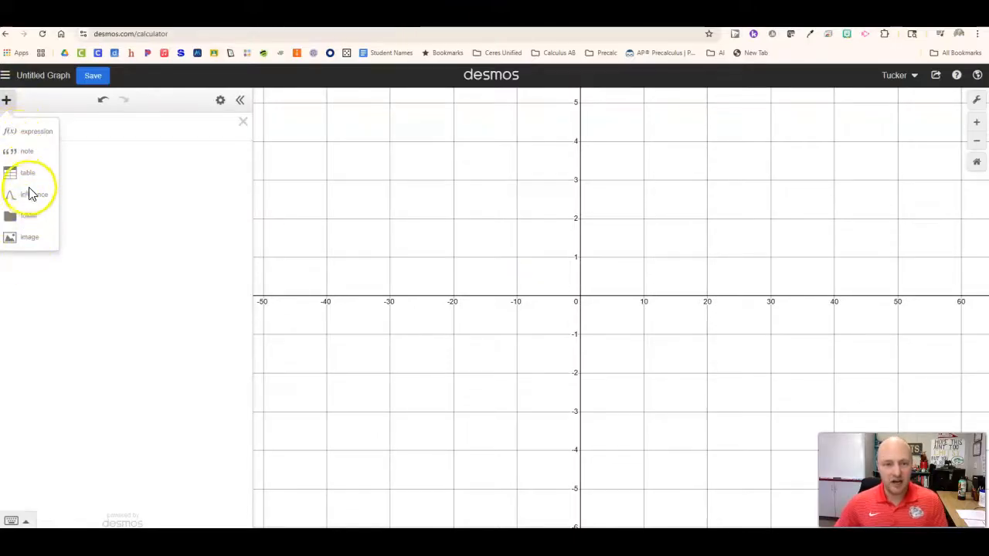
pyautogui.click(28, 175)
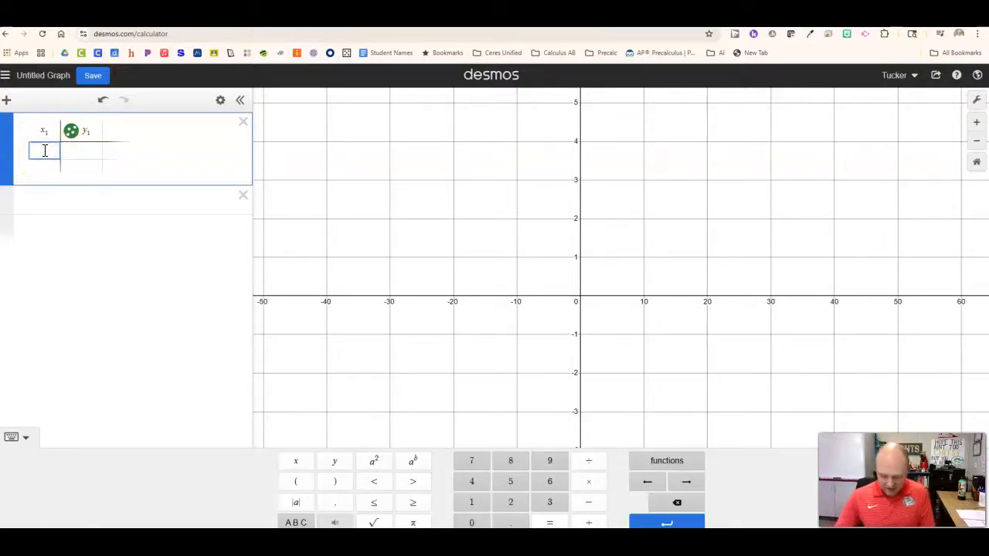
pyautogui.press('Return')
pyautogui.write('9')
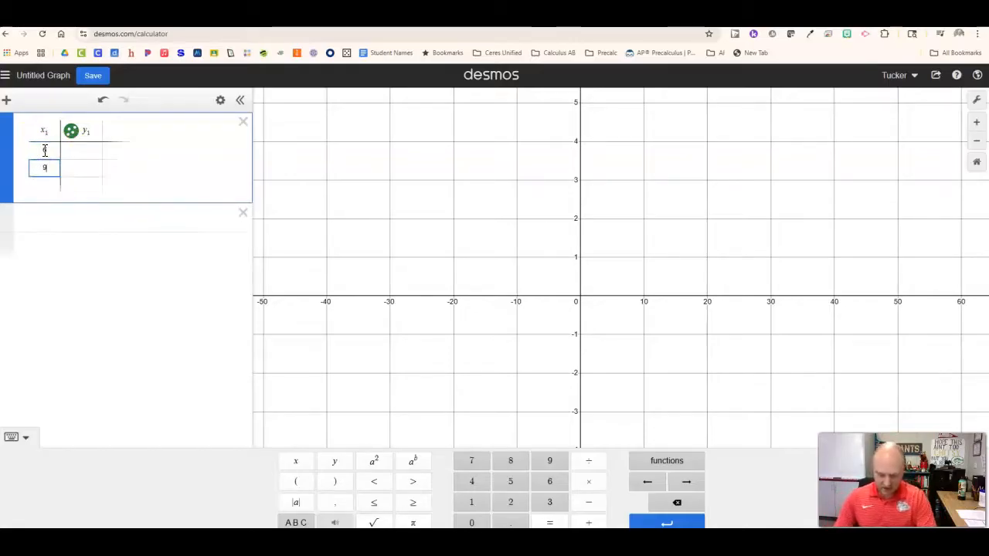
pyautogui.press('Return')
pyautogui.write('1')
pyautogui.write('1')
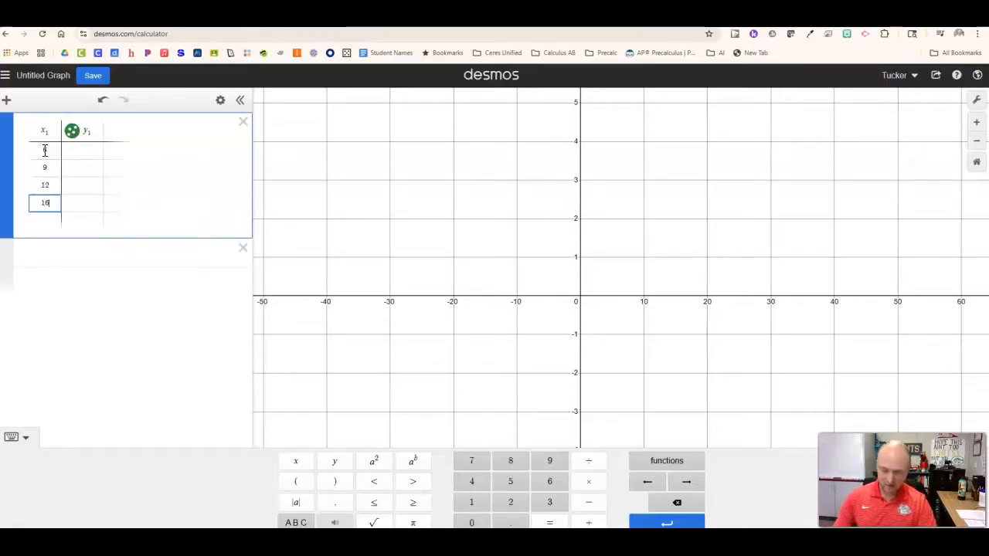
# - Paste the full data set of twelve x1 and y1 pairs, from (6, 14) to (60, 110), into the table
pyautogui.click(42, 146)
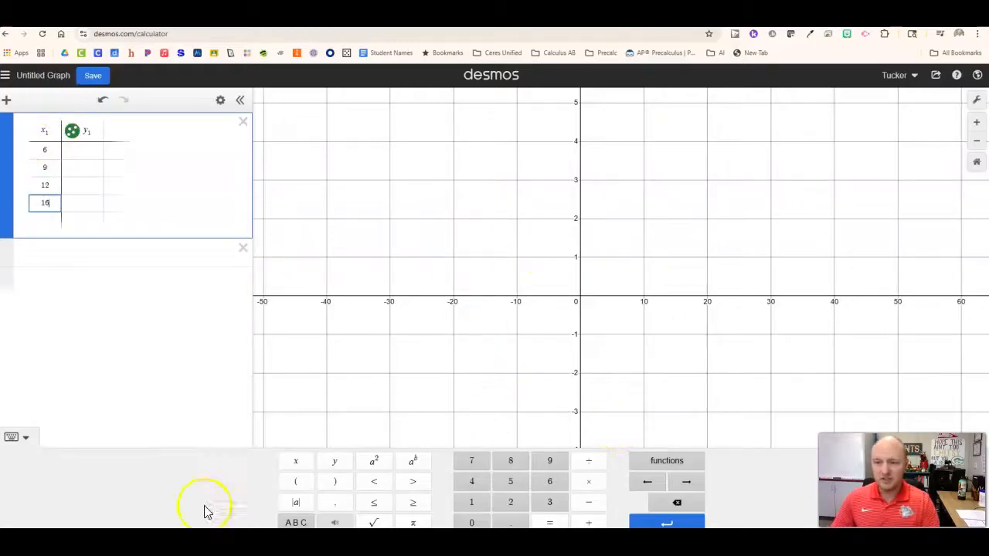
pyautogui.hotkey('ctrl', 'v')
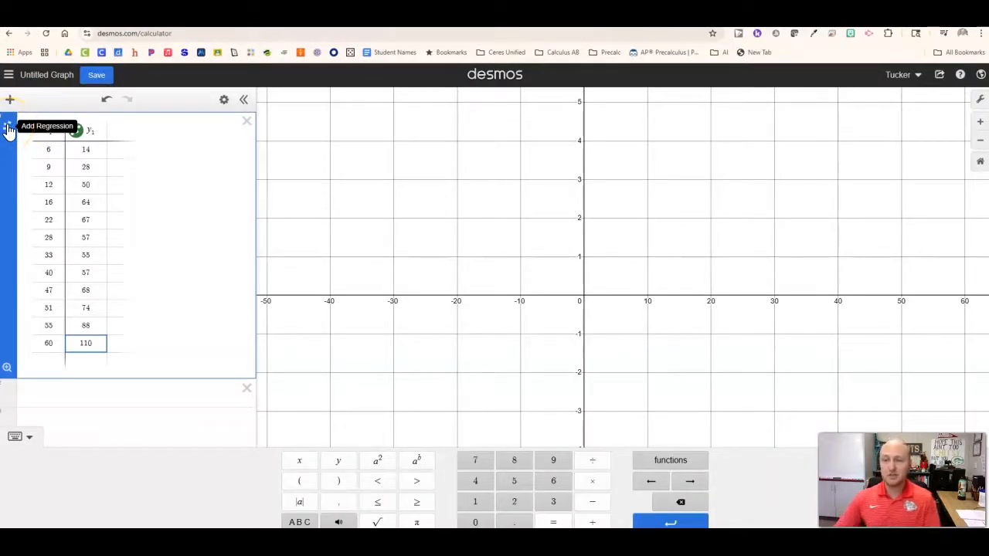
# - Examine the scatter plot of the table's data points, from the lowest to the highest y1 value
pyautogui.moveTo(662, 230); pyautogui.dragTo(414, 406)
pyautogui.scroll(-2, 604, 286)
pyautogui.scroll(-5, 703, 273)
pyautogui.moveTo(701, 263); pyautogui.dragTo(516, 398)
pyautogui.moveTo(509, 277); pyautogui.dragTo(502, 337)
pyautogui.scroll(-5, 502, 338)
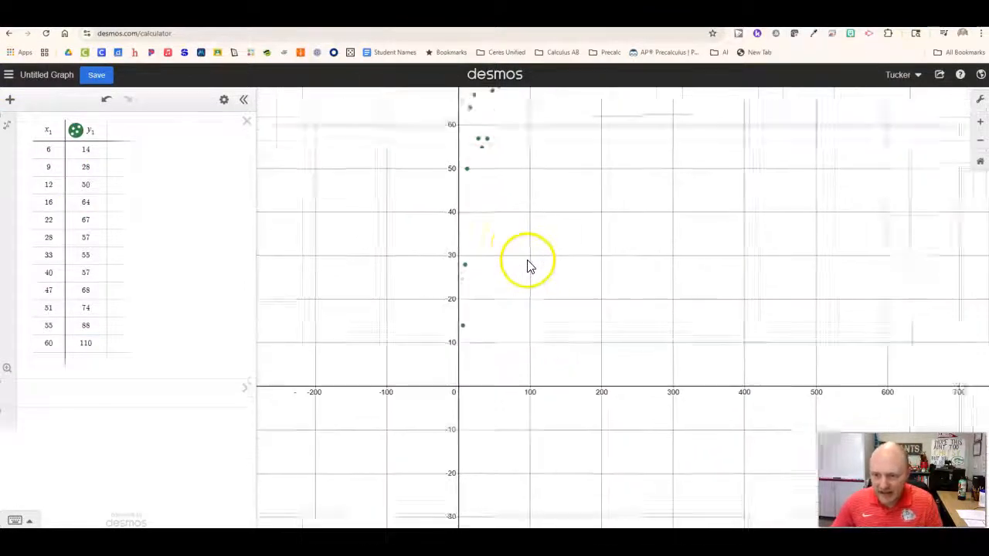
pyautogui.moveTo(542, 225); pyautogui.dragTo(531, 301)
pyautogui.scroll(-3, 519, 274)
pyautogui.moveTo(585, 230); pyautogui.dragTo(565, 311)
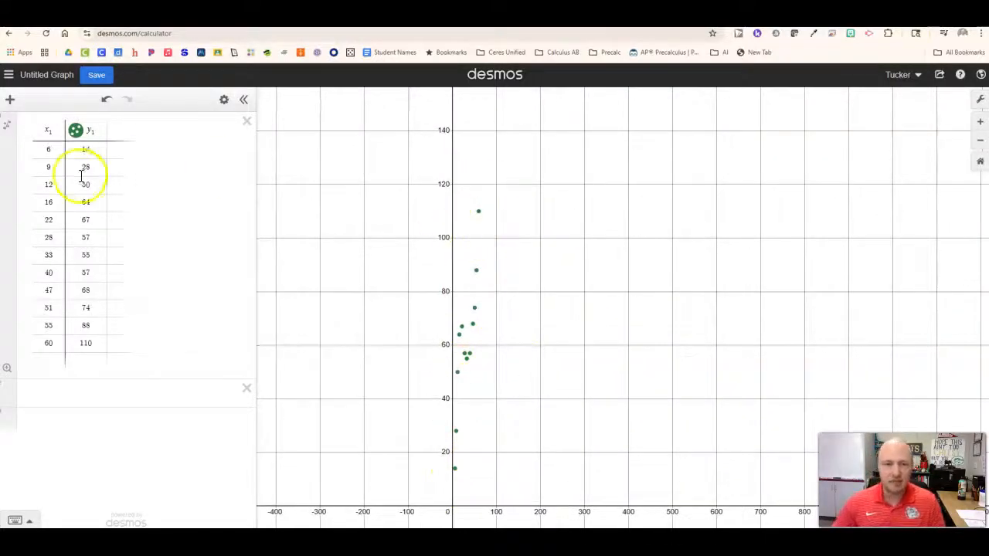
# - Add a linear regression to the data table and look through the available regression types
pyautogui.click(165, 139)
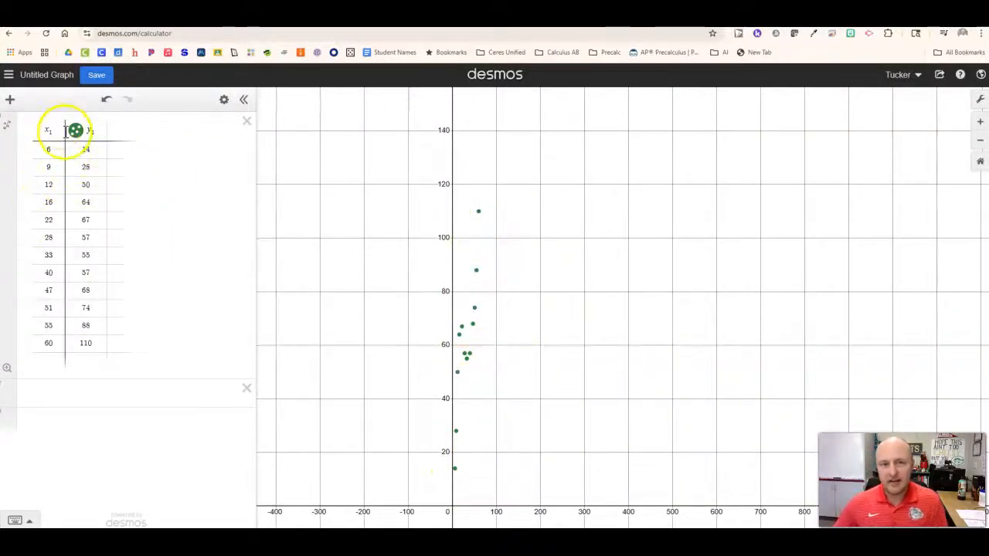
pyautogui.click(9, 129)
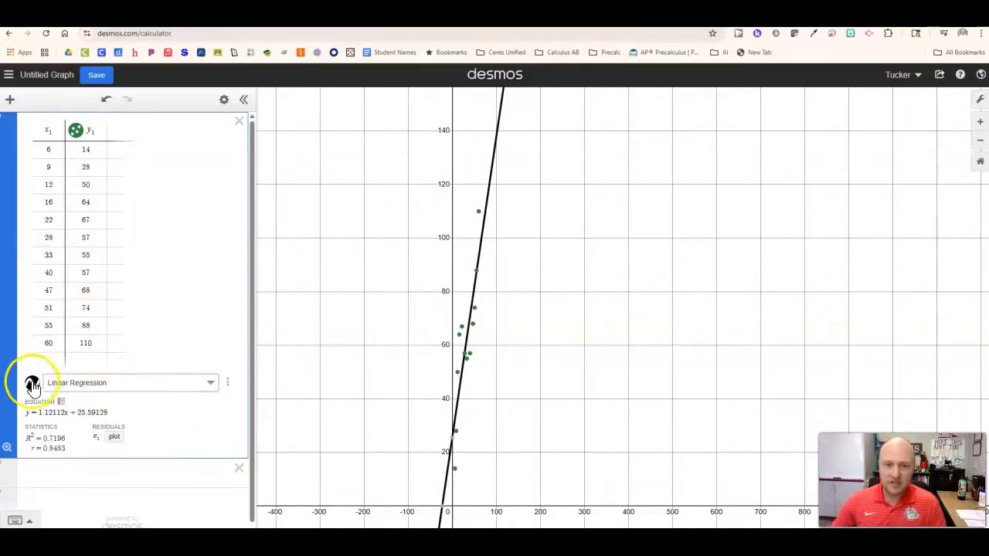
pyautogui.click(126, 384)
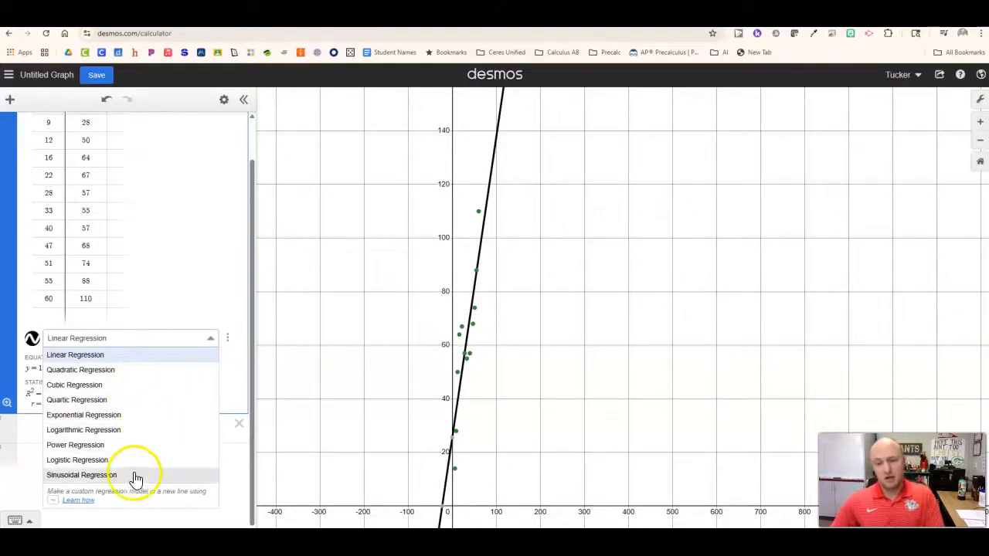
pyautogui.click(200, 254)
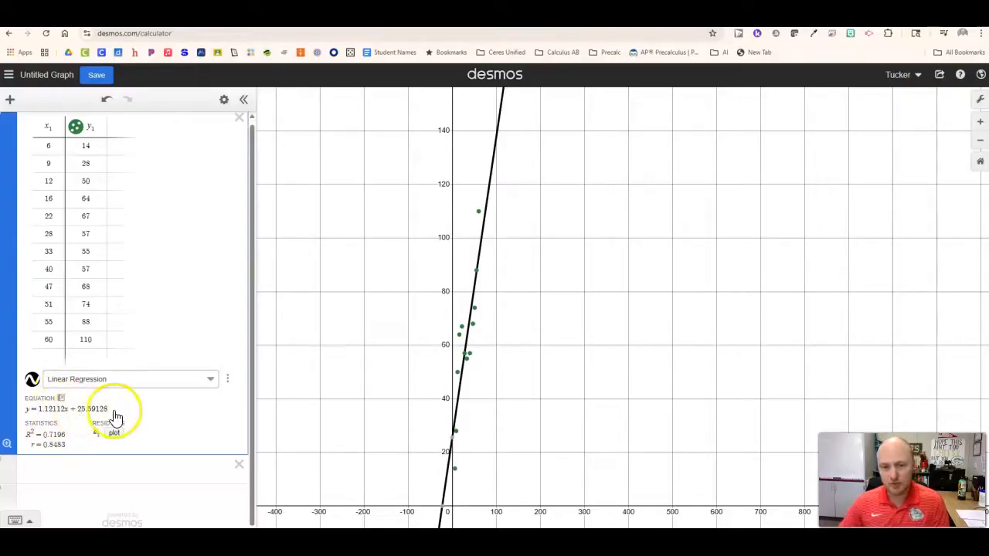
# - Try a quadratic regression and a cubic regression on the table data
pyautogui.click(119, 383)
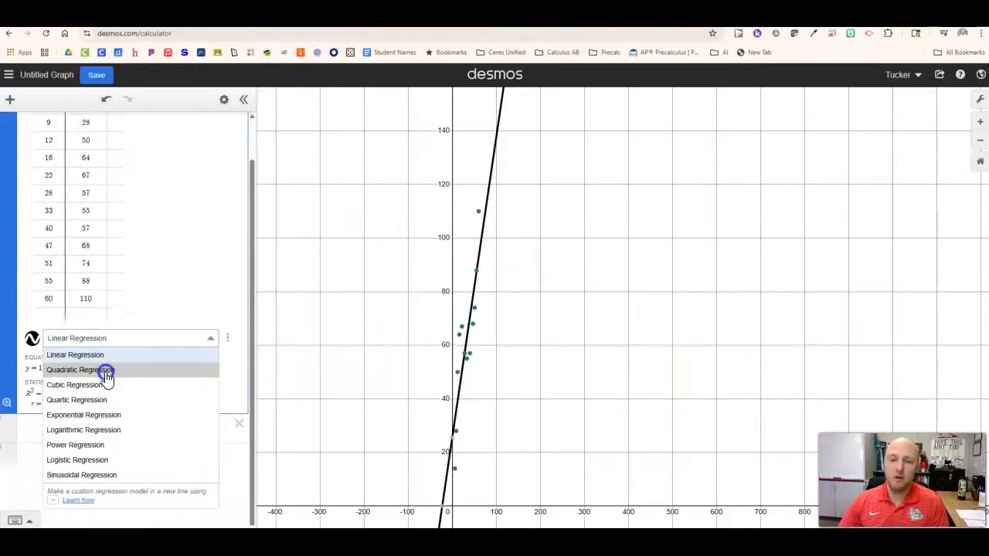
pyautogui.click(107, 370)
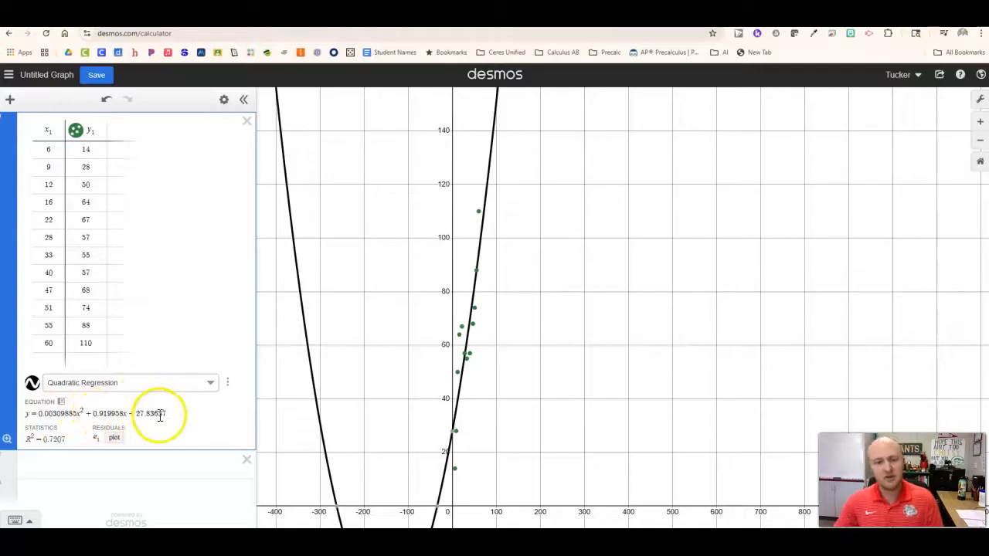
pyautogui.click(187, 382)
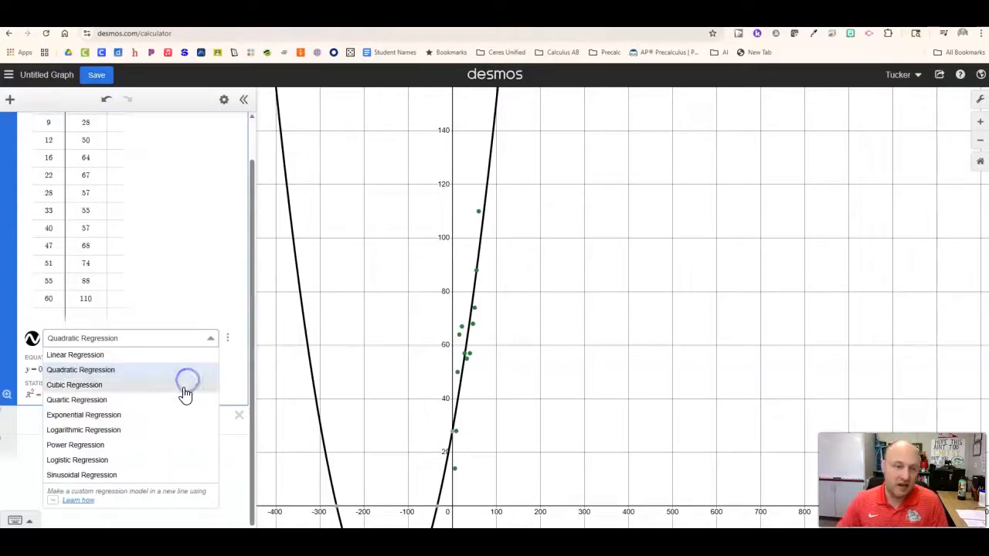
pyautogui.click(184, 385)
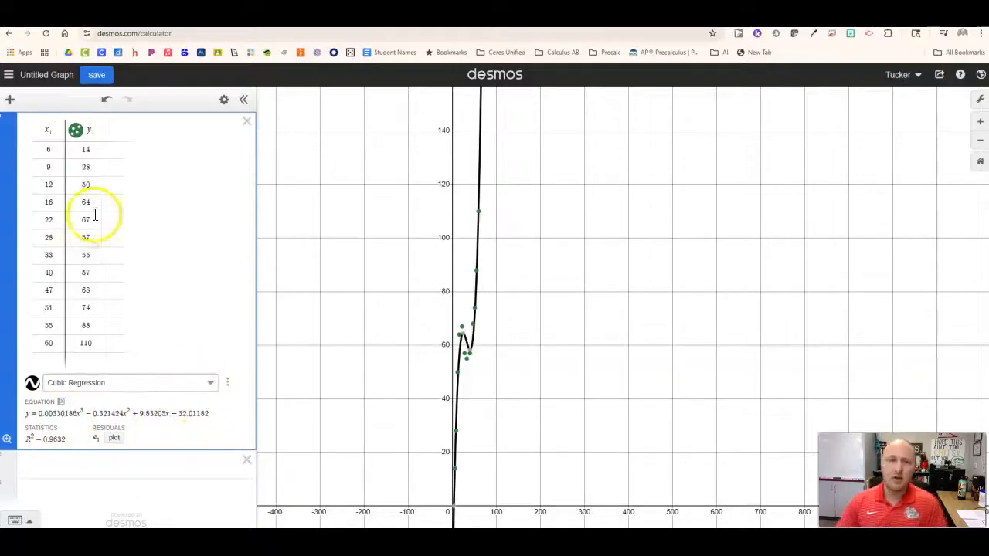
# - Try a quartic regression on the table data, and set the regression type back to linear
pyautogui.click(141, 384)
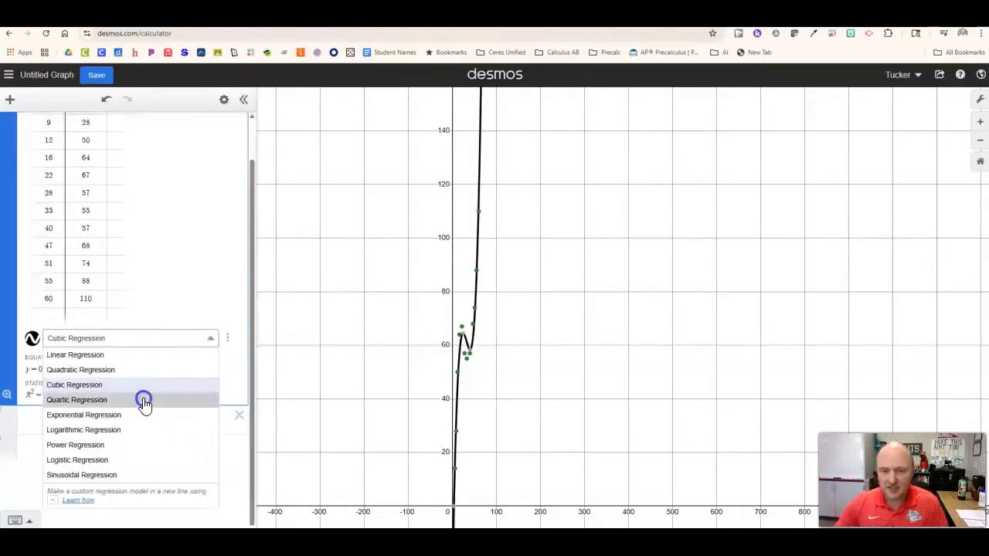
pyautogui.click(144, 400)
pyautogui.click(128, 387)
pyautogui.click(124, 384)
pyautogui.click(129, 386)
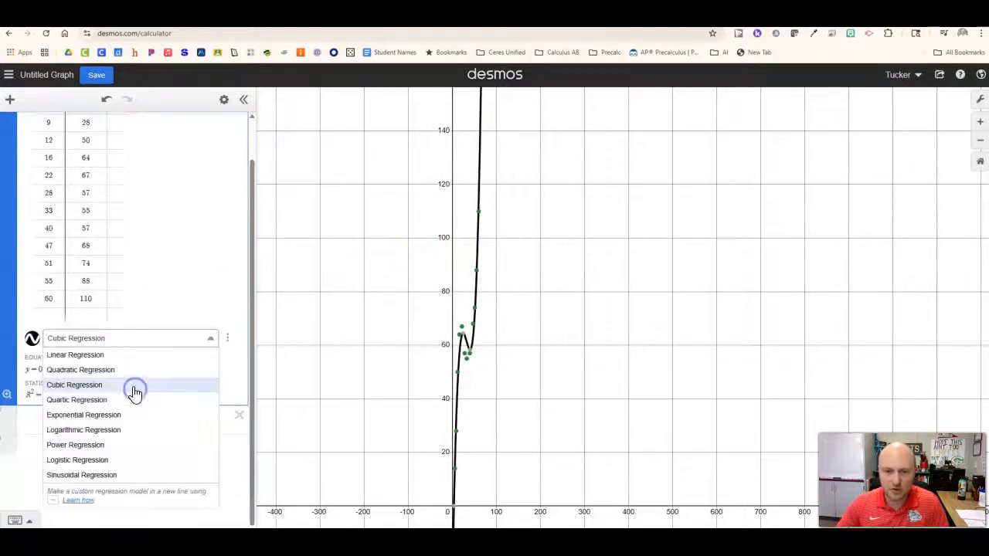
pyautogui.click(121, 362)
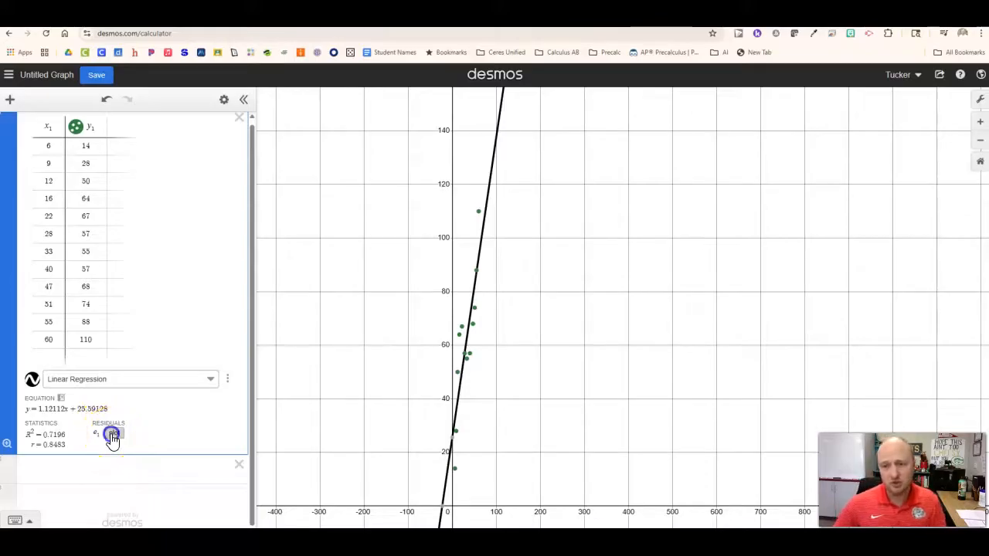
# - Plot the residuals of the linear regression and inspect the residual points around the x-axis
pyautogui.click(111, 435)
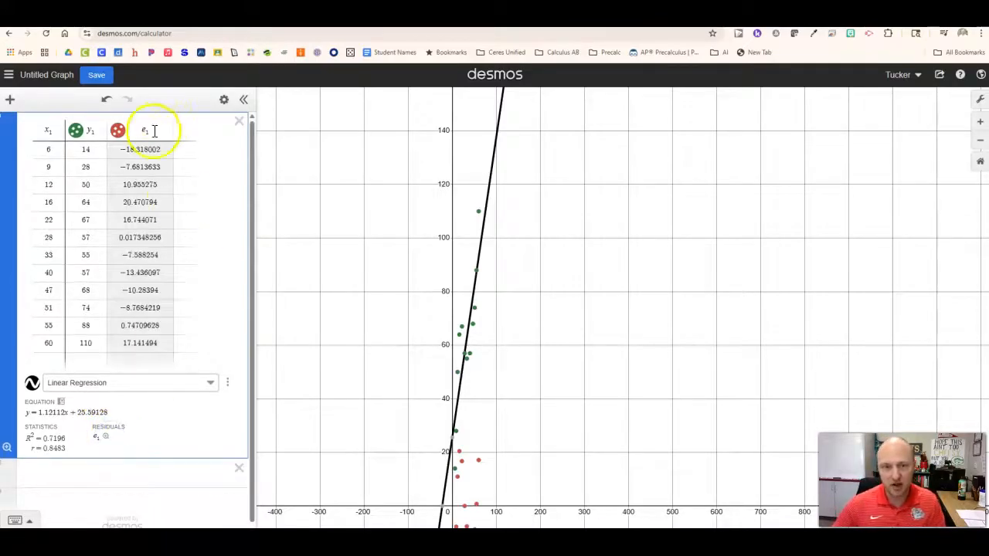
pyautogui.moveTo(562, 450); pyautogui.dragTo(531, 361)
pyautogui.scroll(1, 451, 387)
pyautogui.scroll(5, 452, 394)
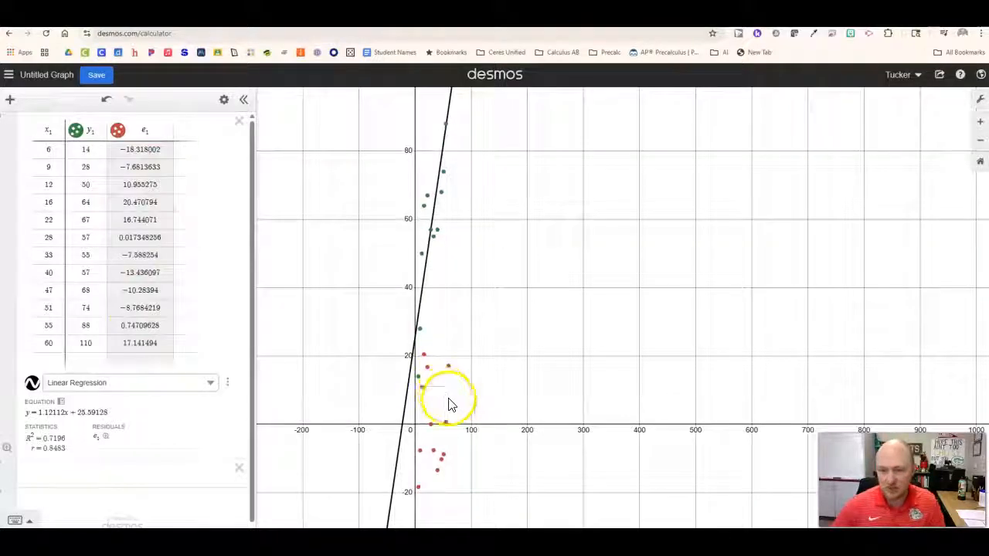
pyautogui.scroll(-1, 477, 347)
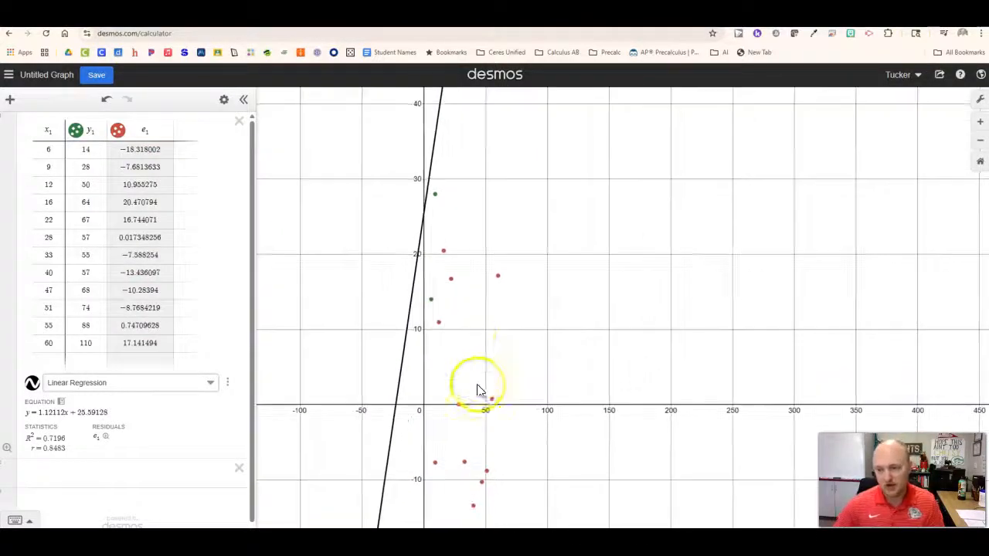